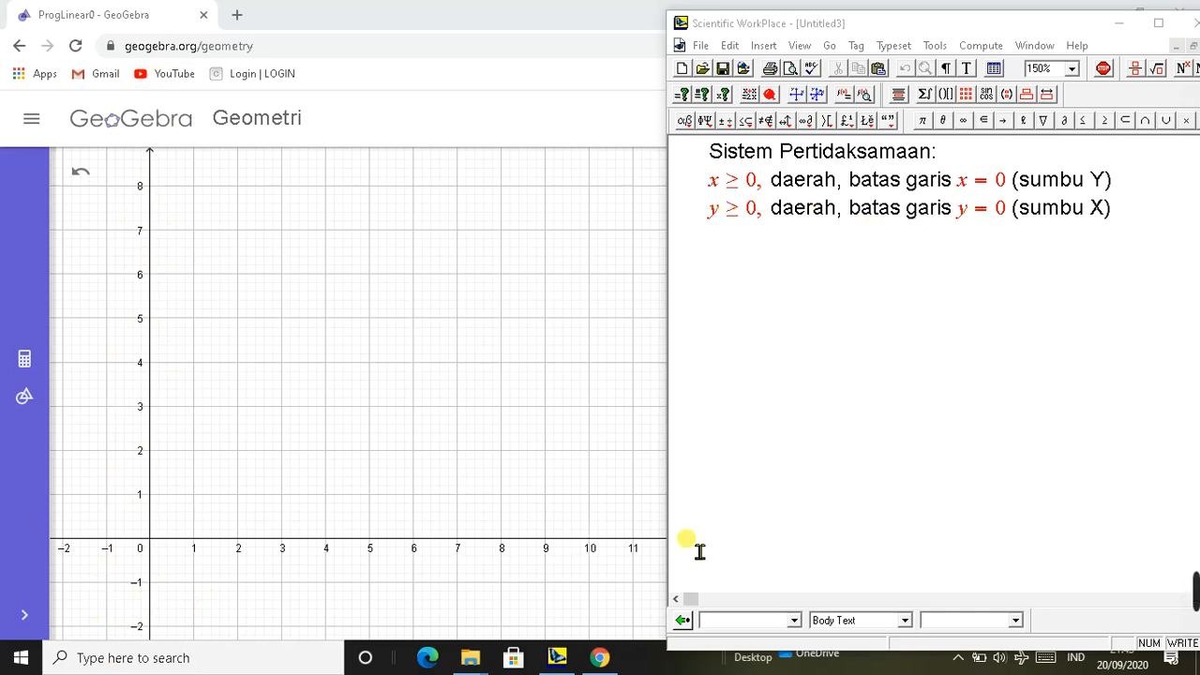
Add the inequality x > 0 as a new expression to plot its region on the coordinate grid
click(1140, 231)
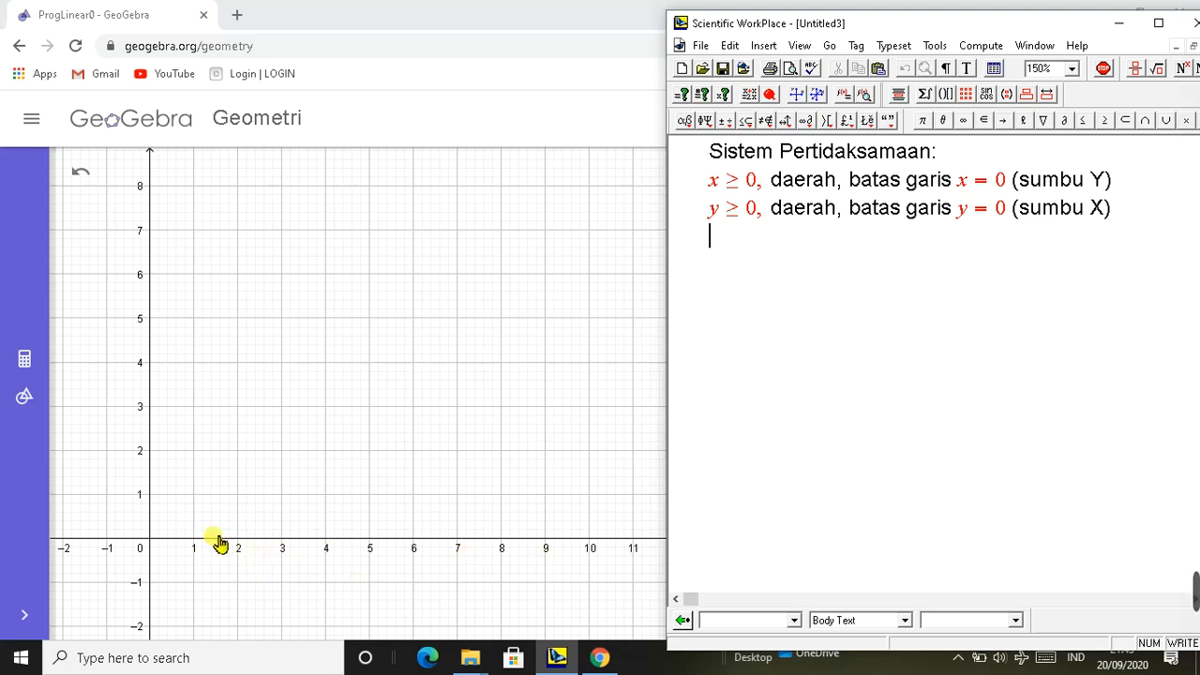
drag(218, 538, 311, 435)
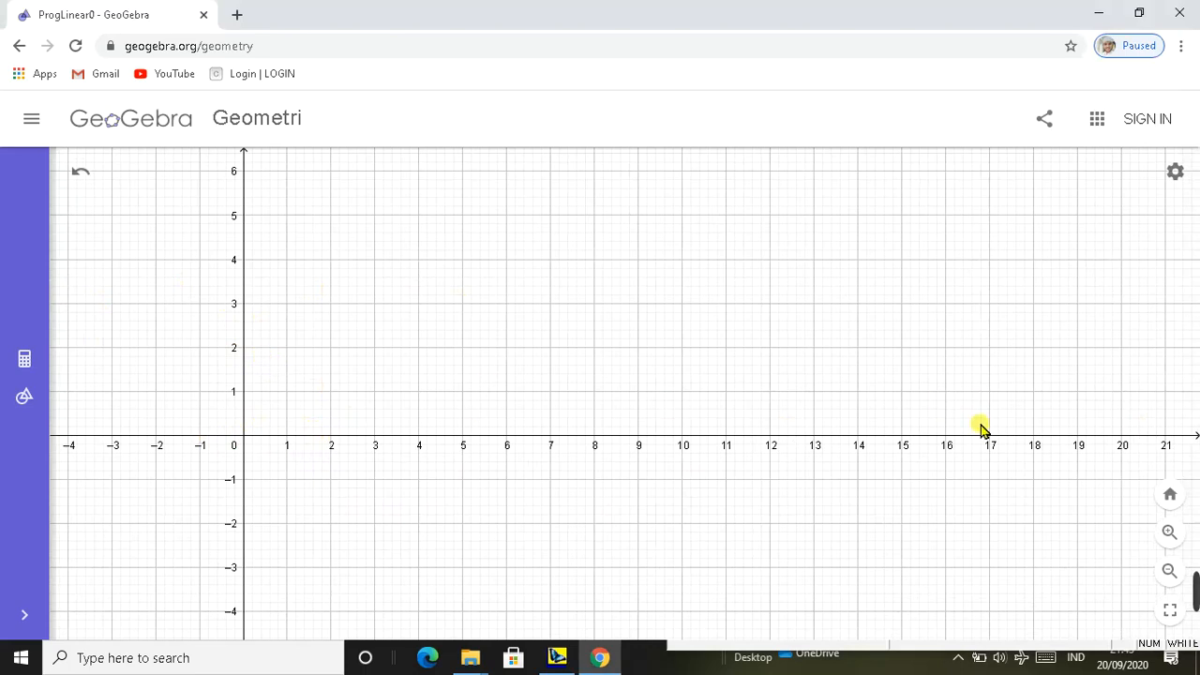
click(23, 359)
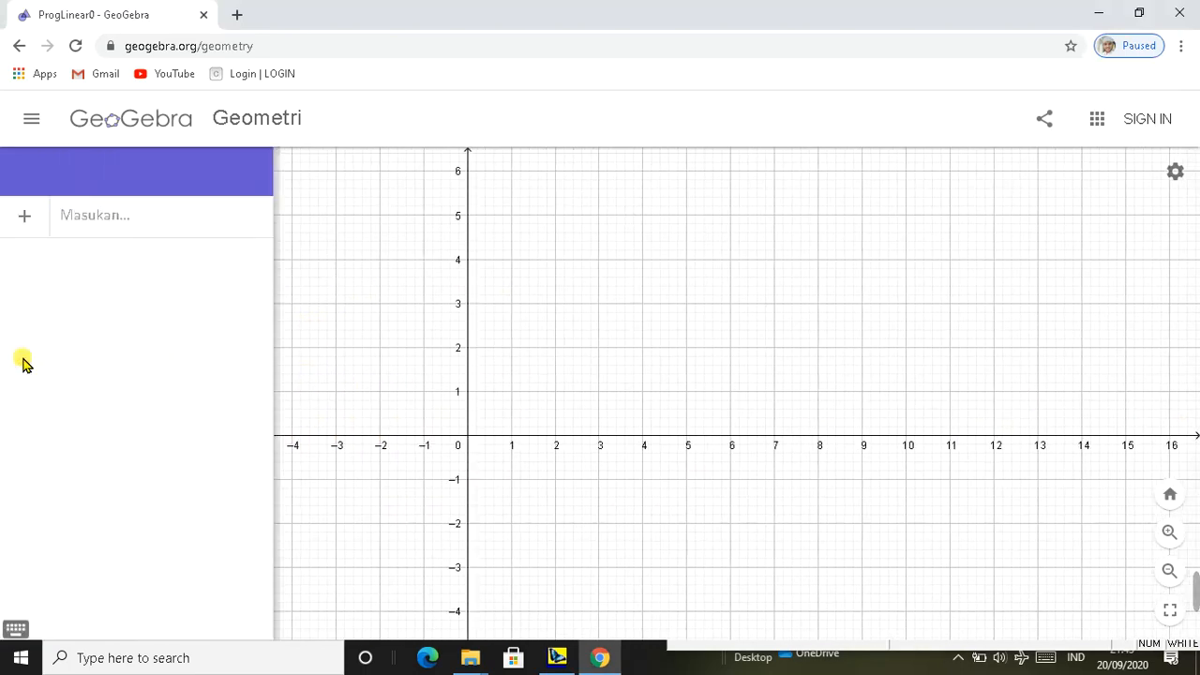
click(29, 219)
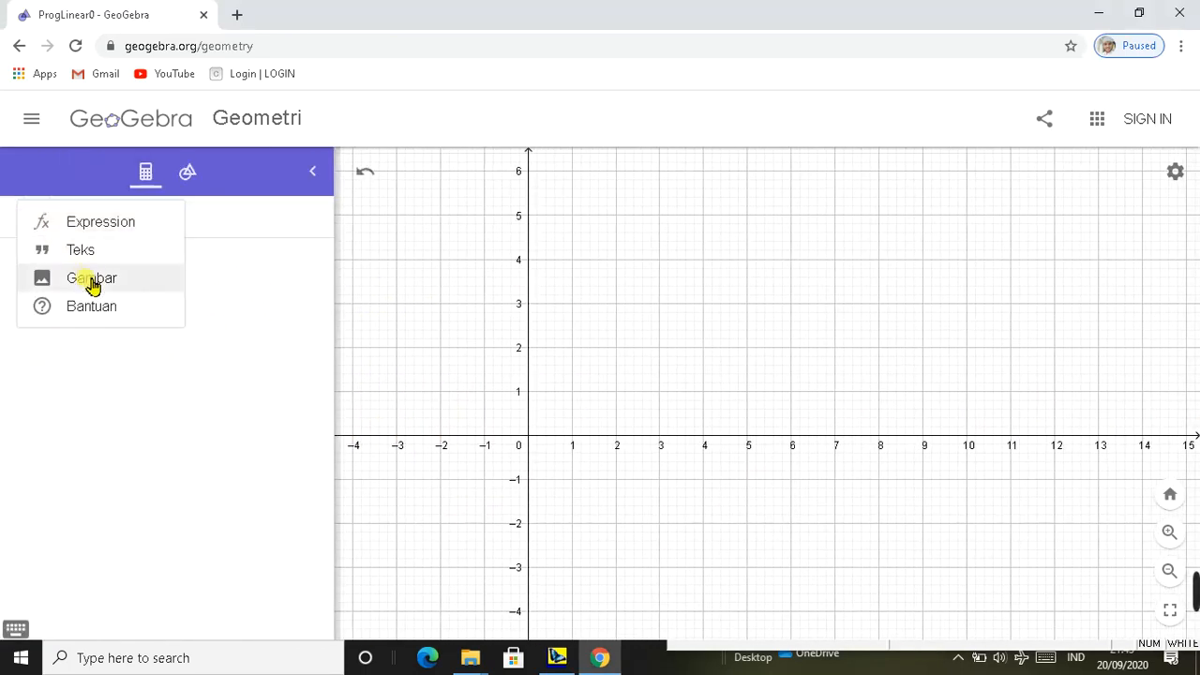
click(86, 222)
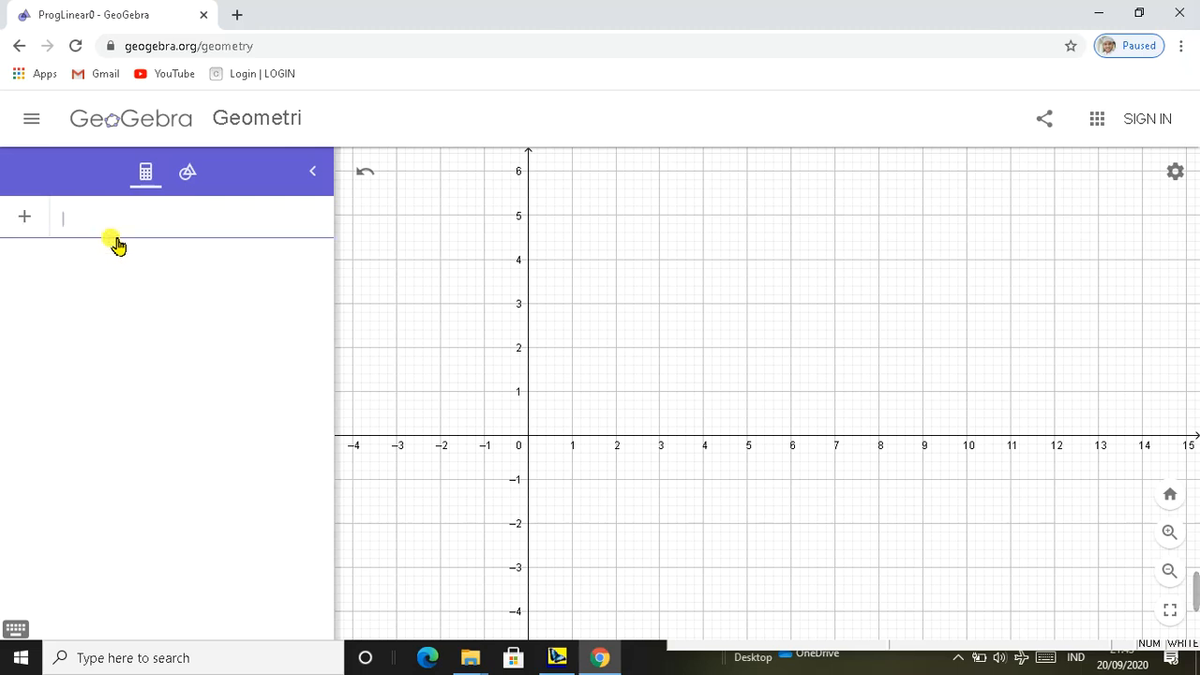
text(x )
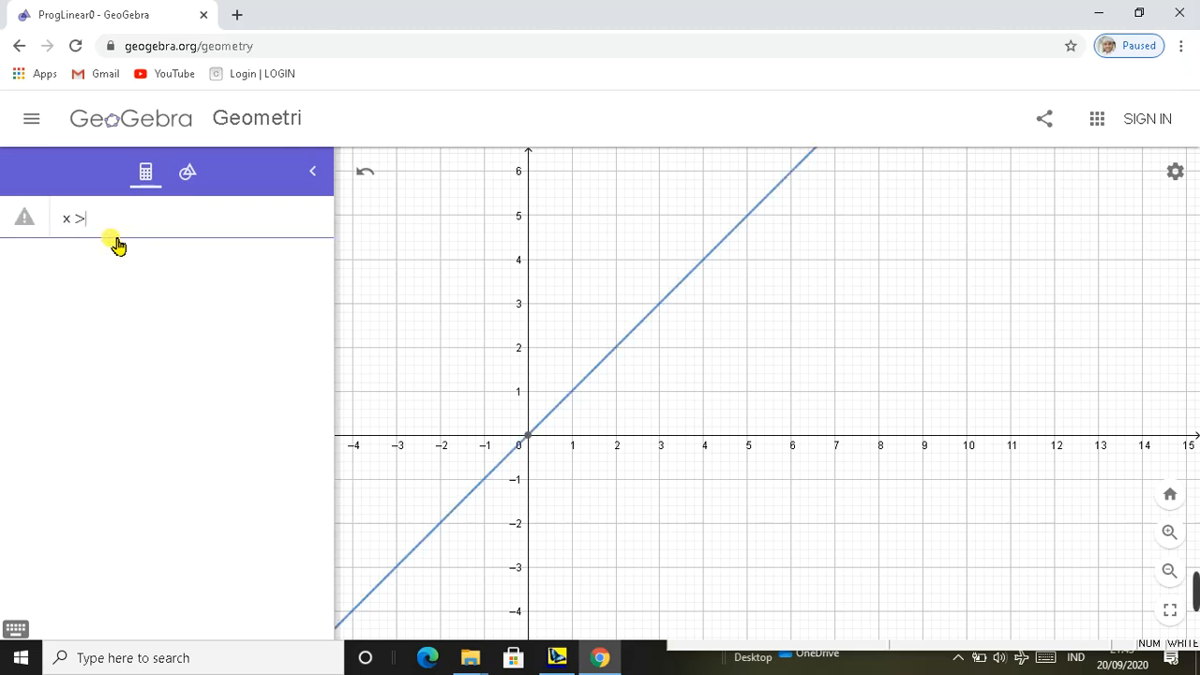
text(> 0)
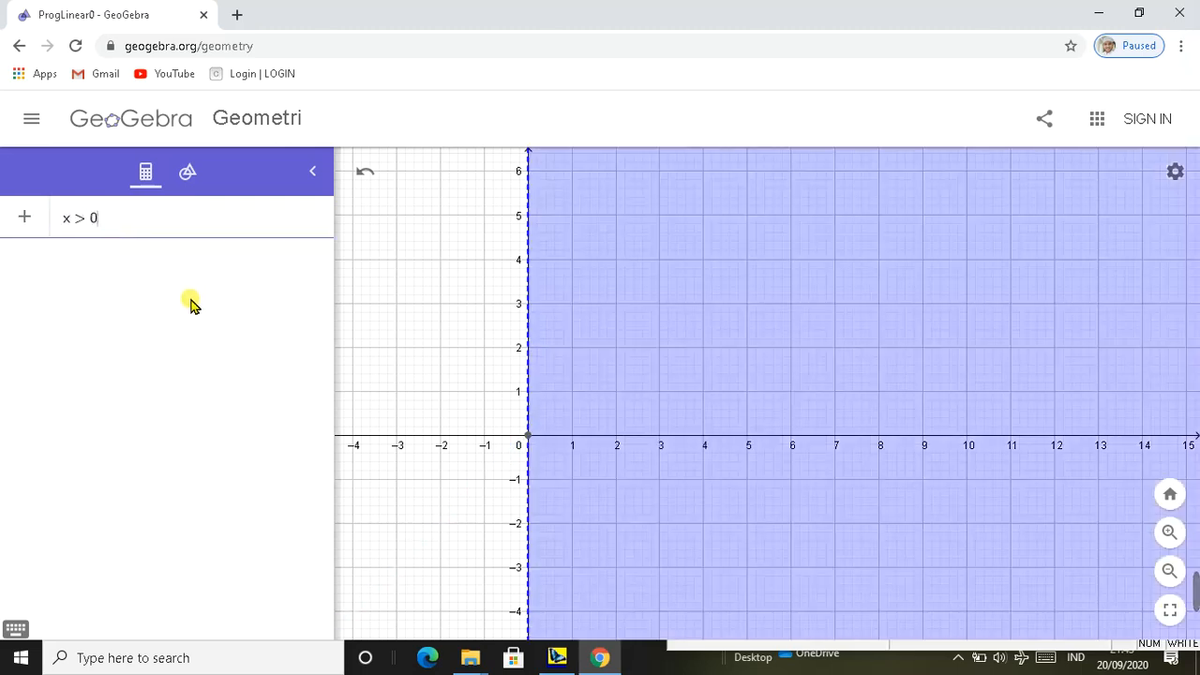
click(312, 170)
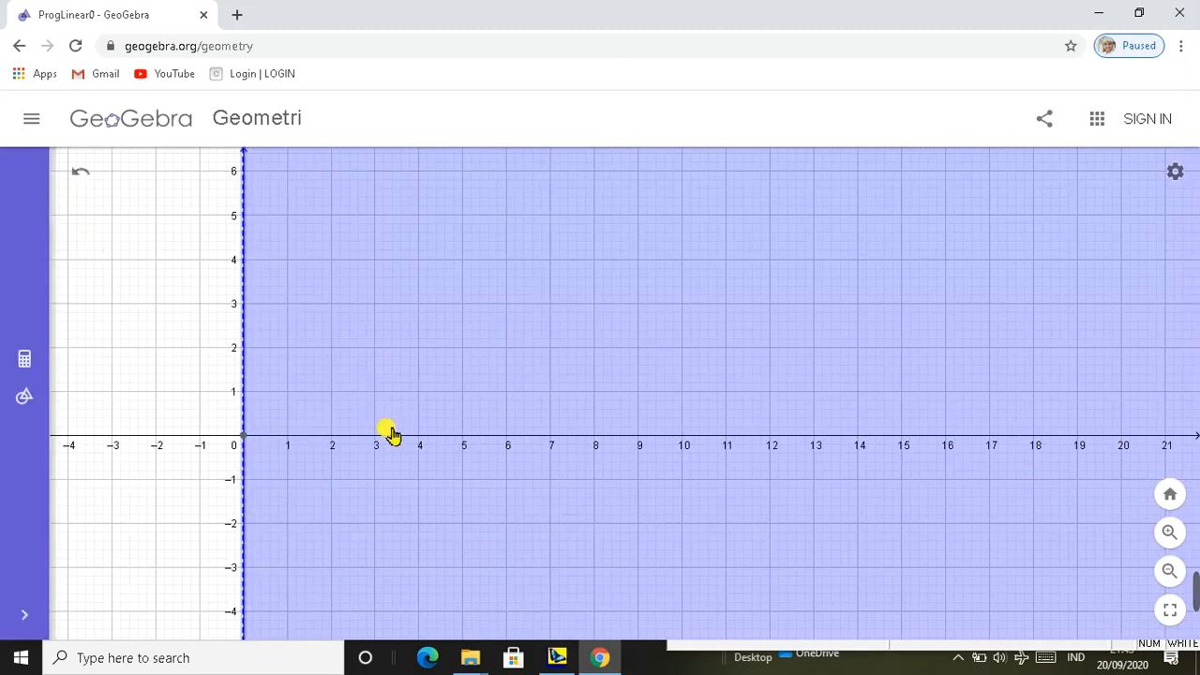
Format the x > 0 region with a Hatch fill and a line thickness of 1
click(24, 361)
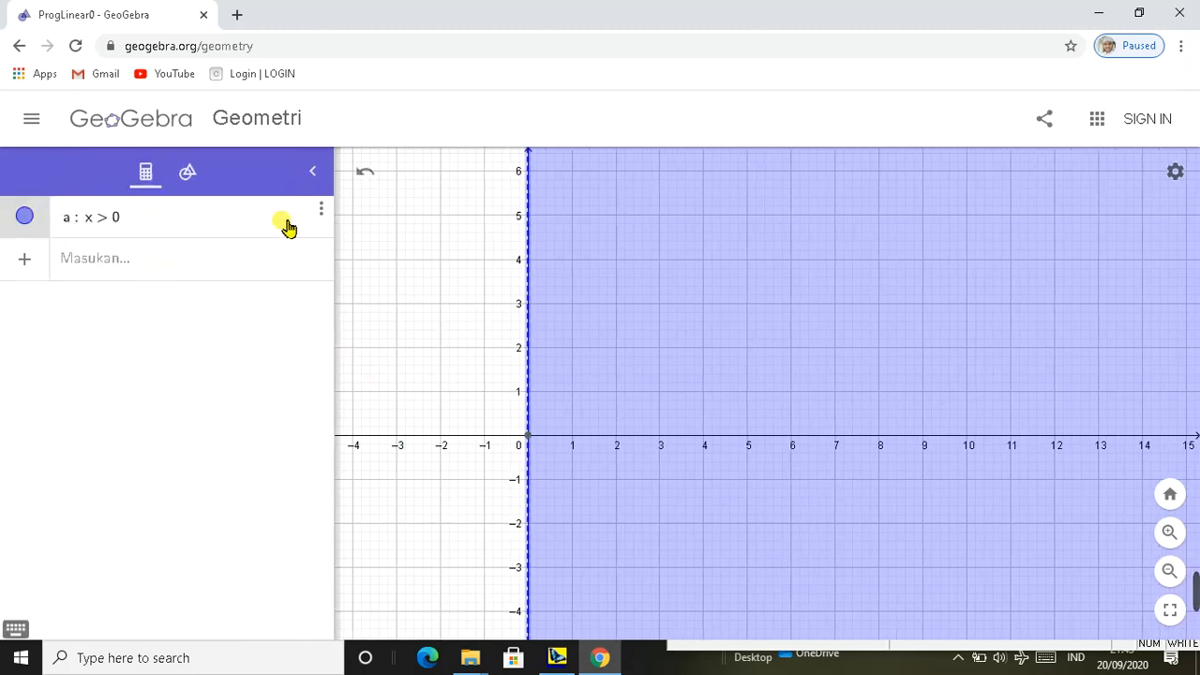
click(323, 212)
click(382, 272)
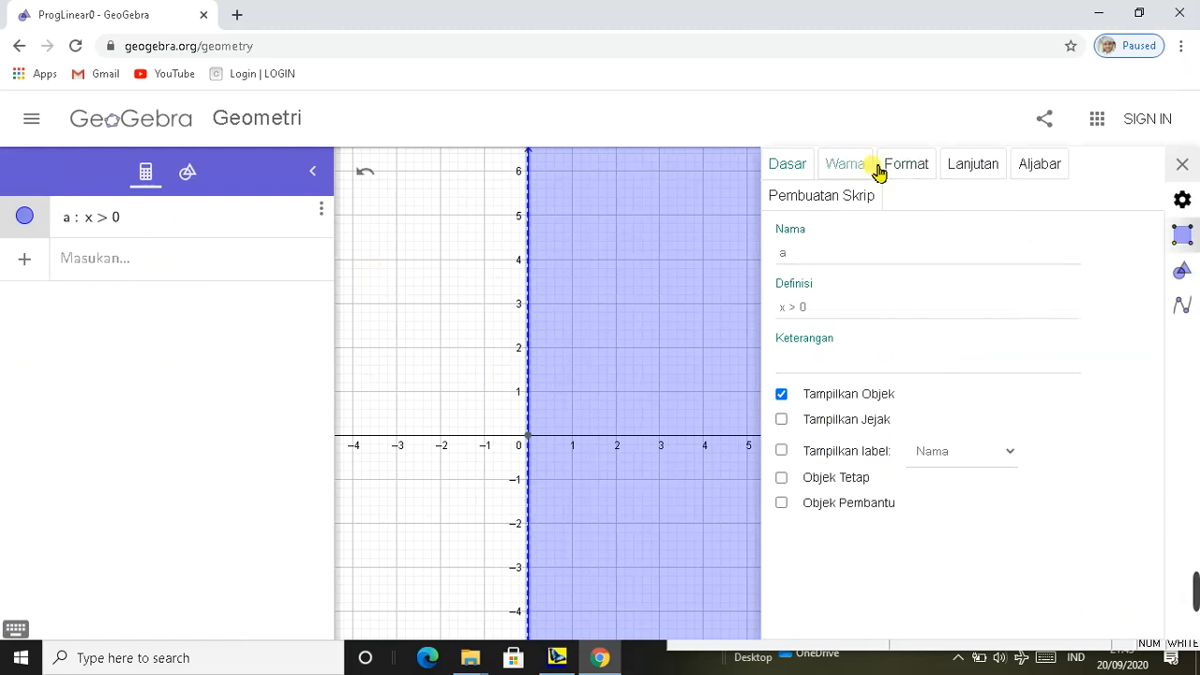
click(912, 166)
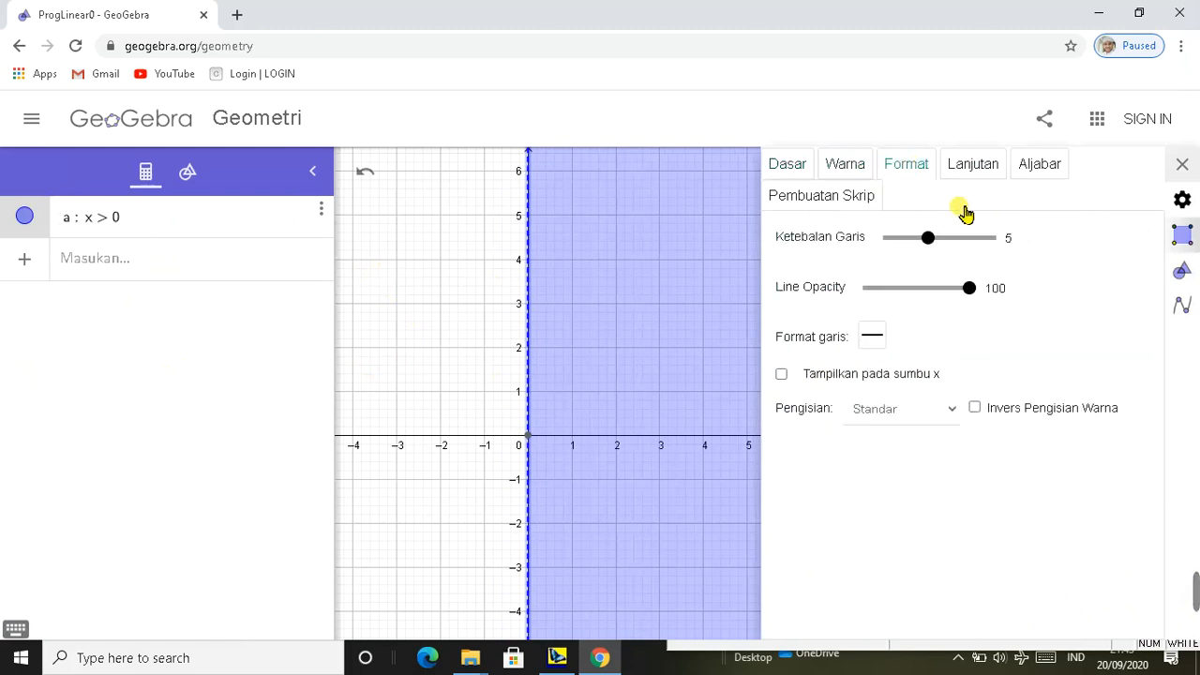
click(958, 411)
click(905, 454)
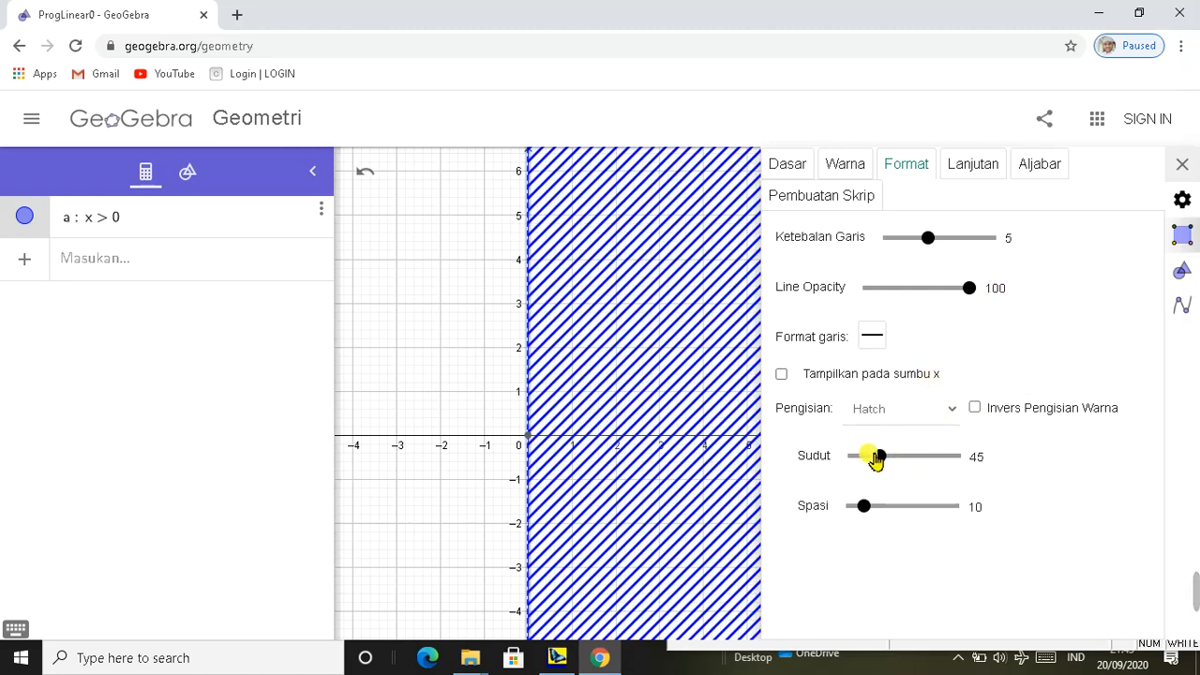
drag(931, 236, 904, 245)
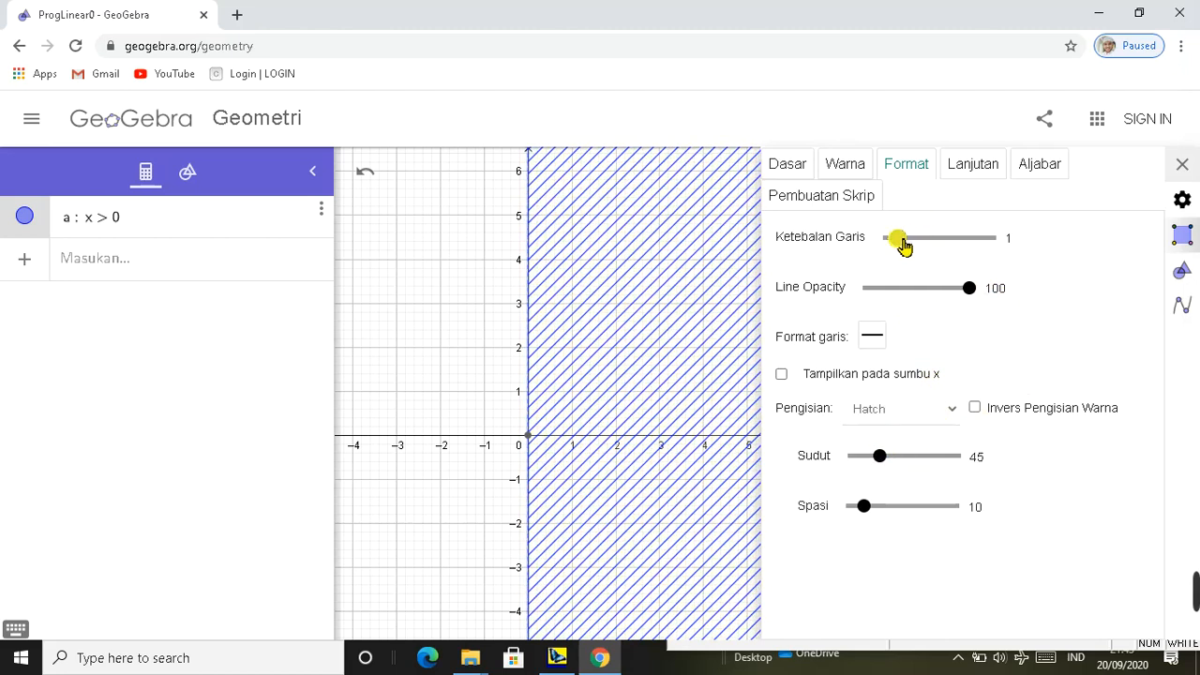
click(1181, 165)
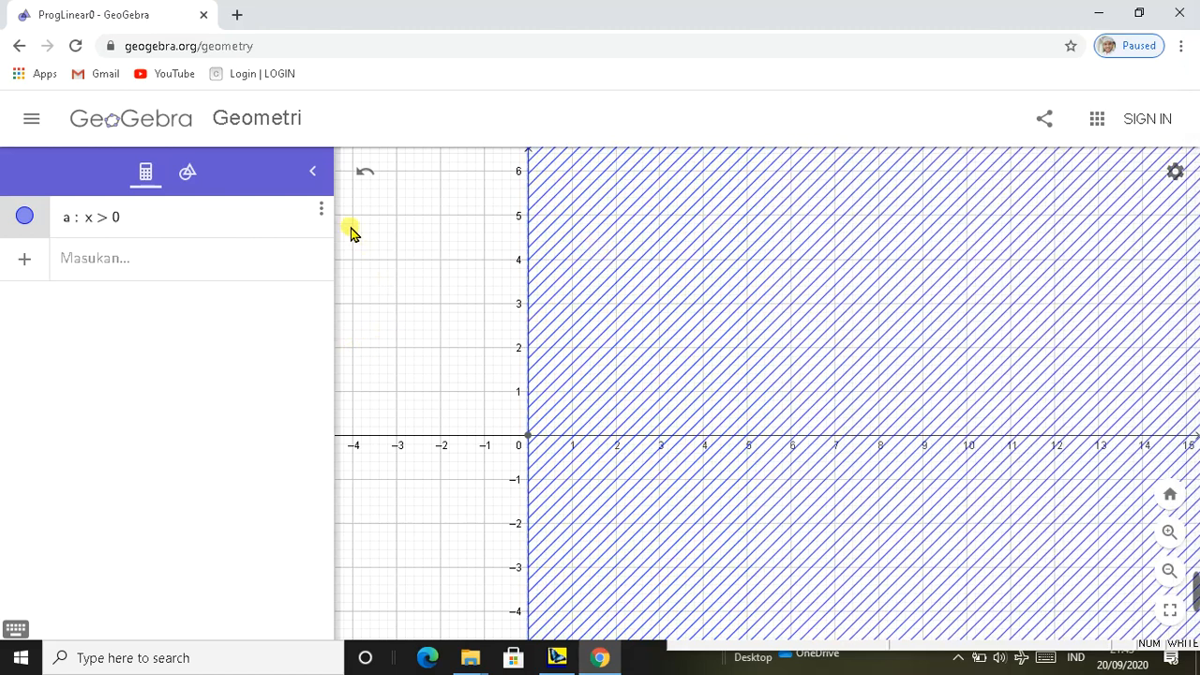
click(314, 171)
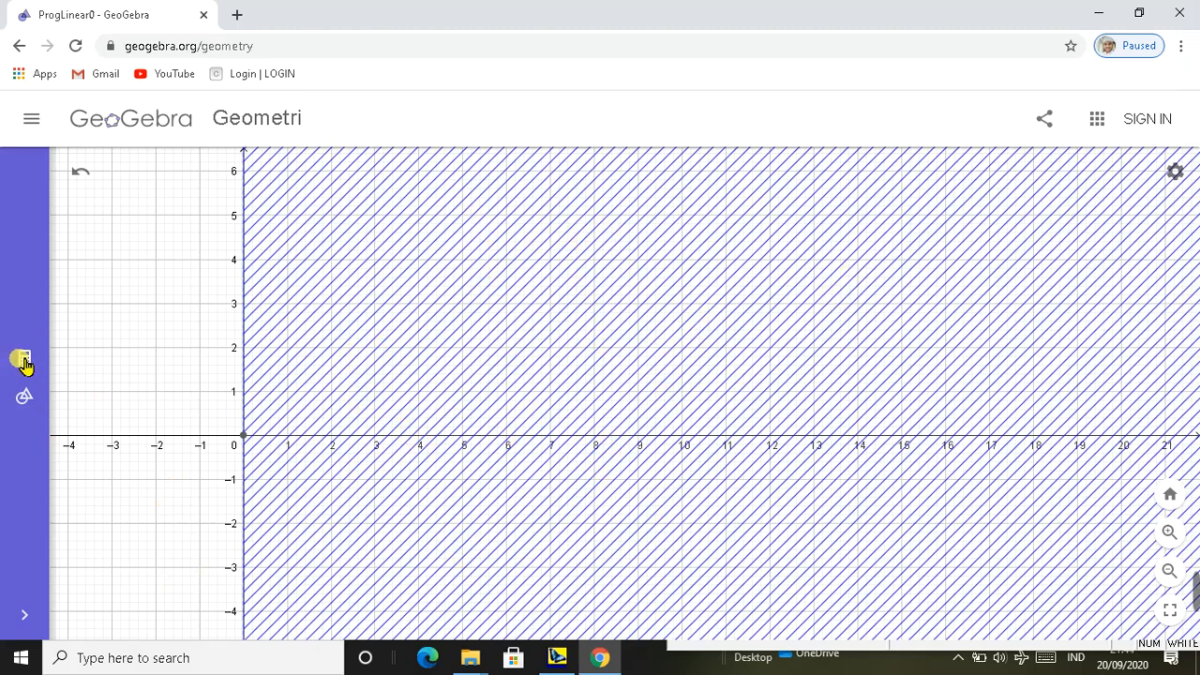
Consult the inequality notes in Scientific WorkPlace and plot y > 0 as a new expression in GeoGebra
click(557, 657)
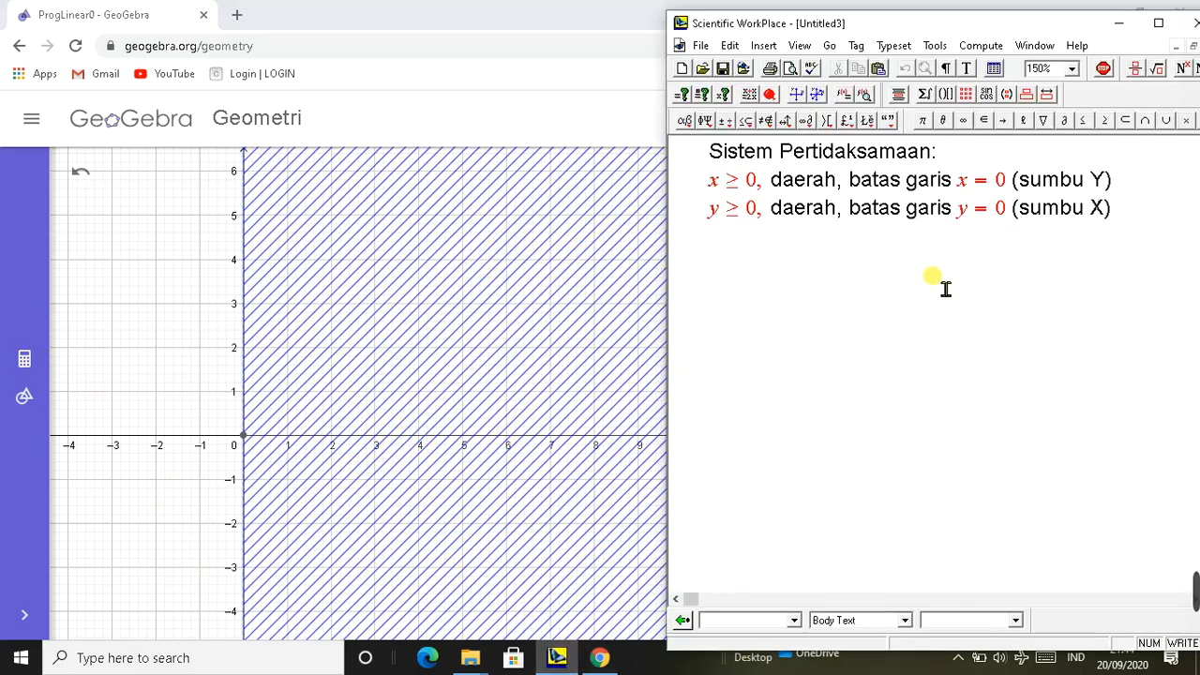
click(737, 235)
click(330, 337)
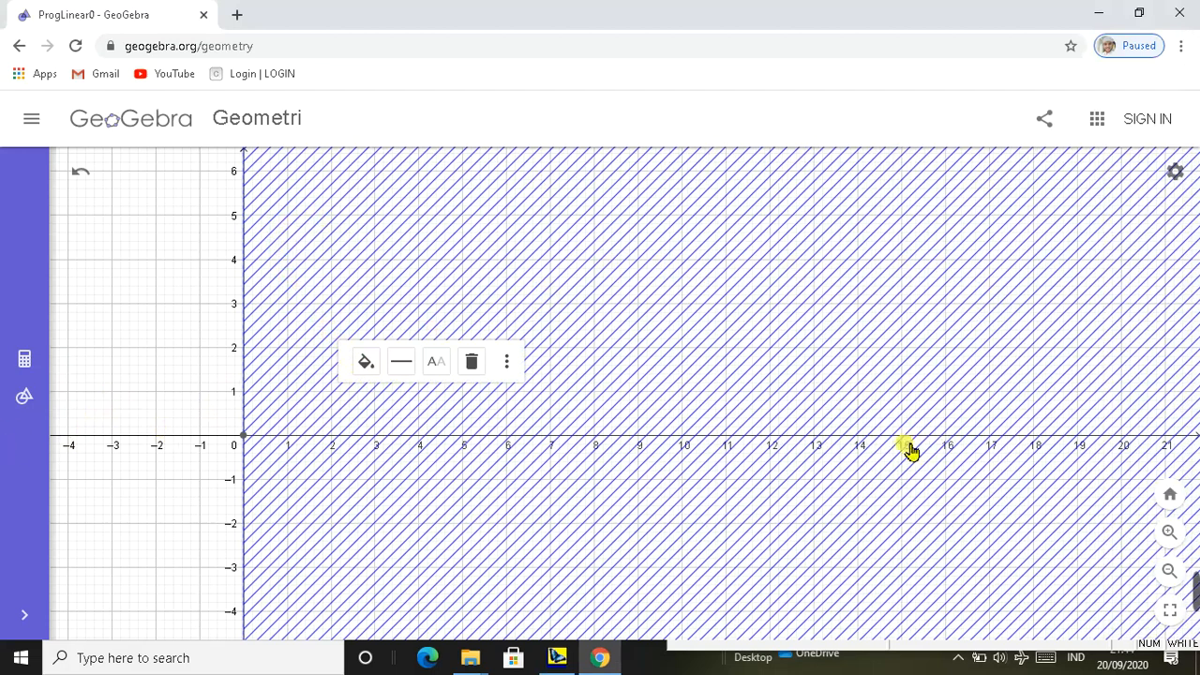
click(25, 367)
click(30, 262)
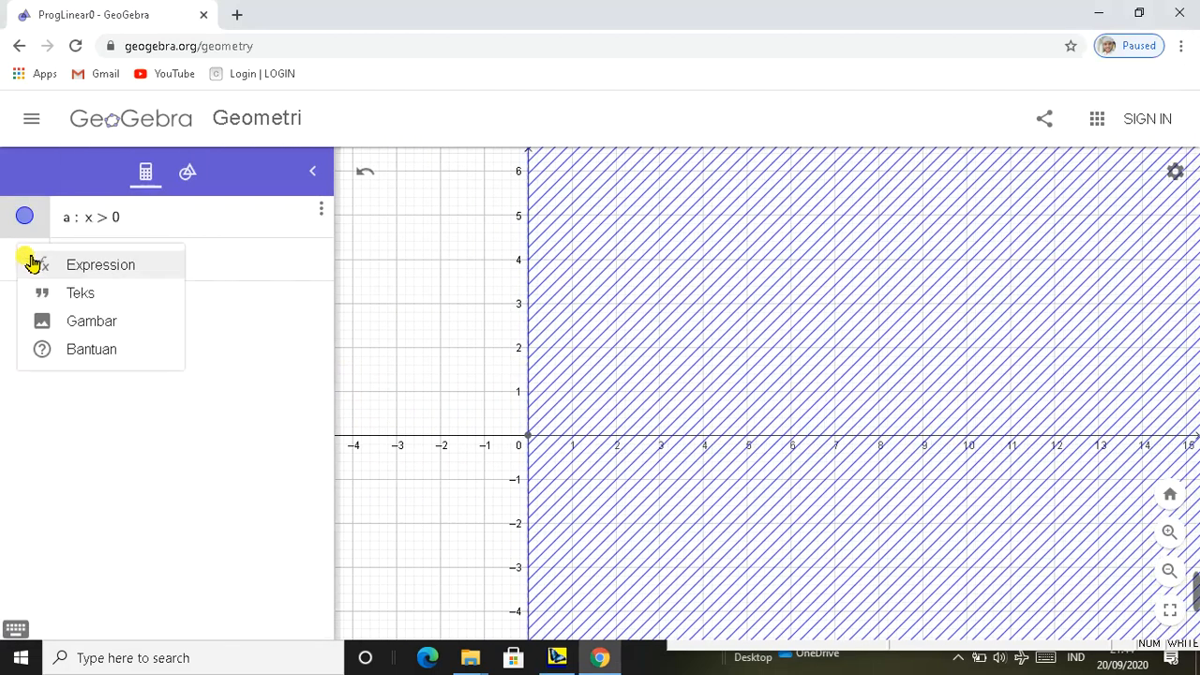
click(80, 266)
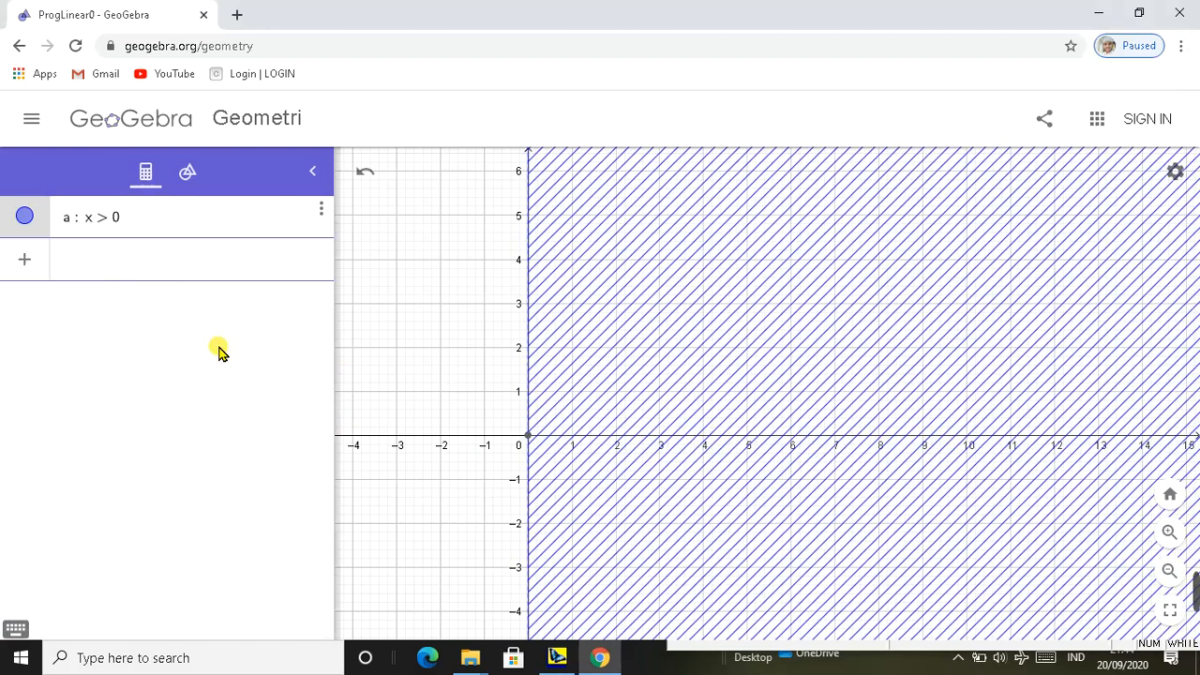
text(y > 0)
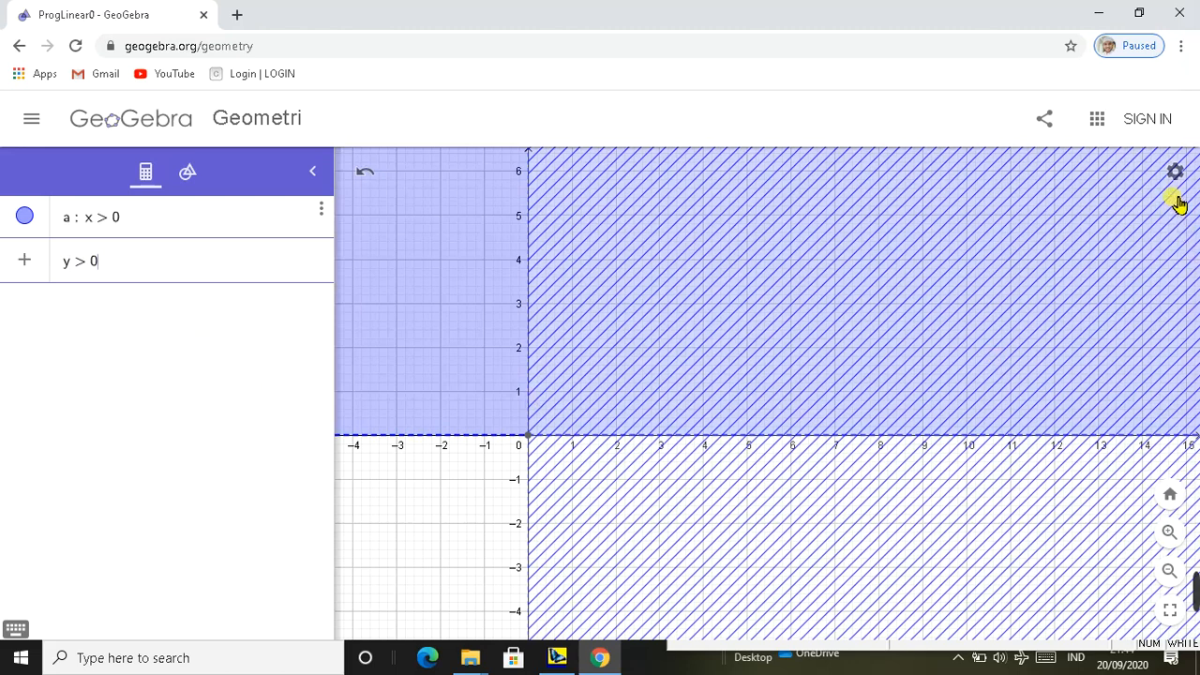
click(311, 171)
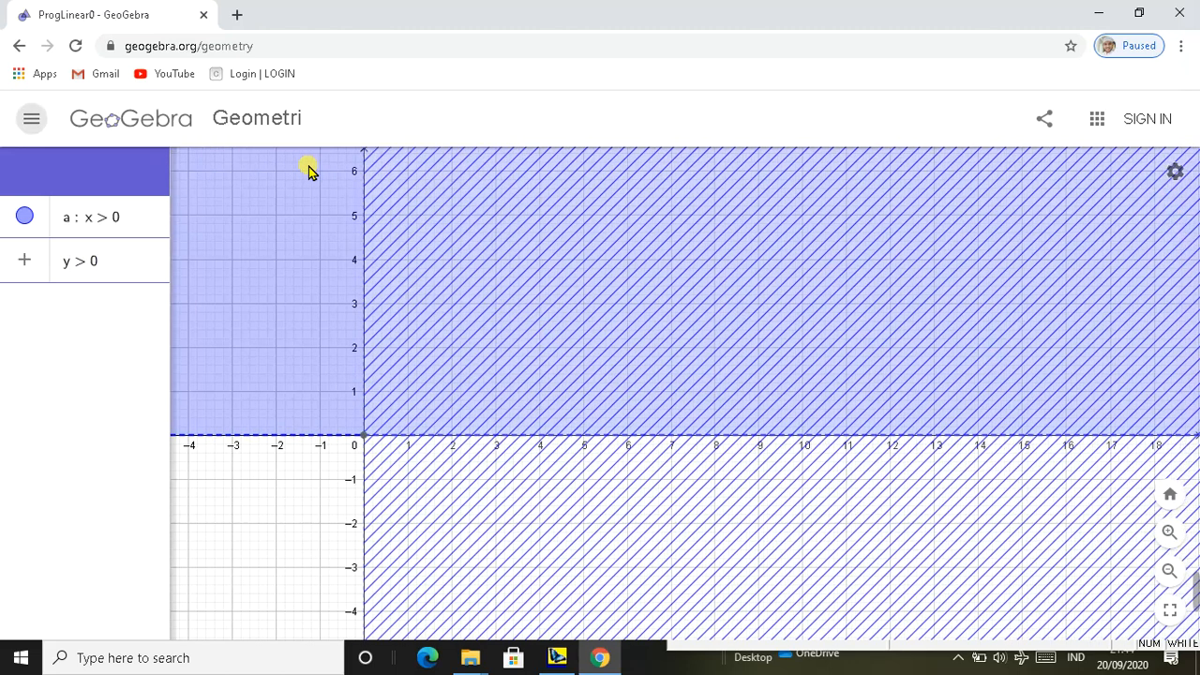
Examine how the x > 0 and y > 0 regions overlap, comparing them with the inequality notes in Scientific WorkPlace
click(608, 343)
click(690, 497)
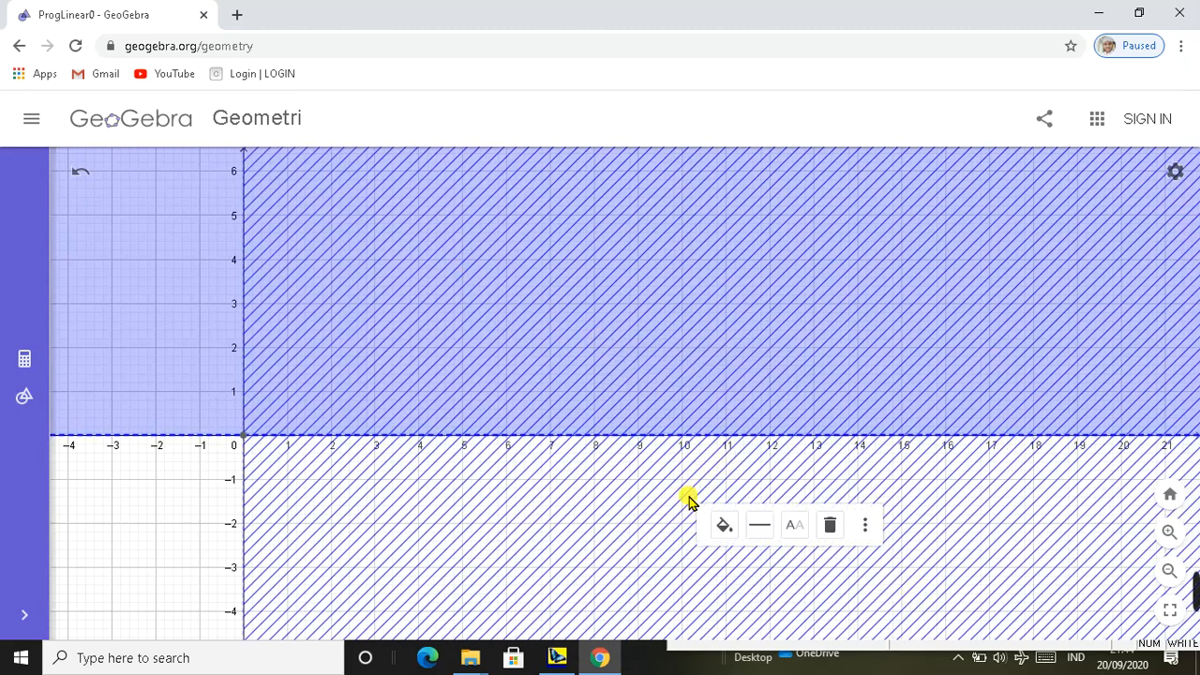
scroll(499, 395, up, 1)
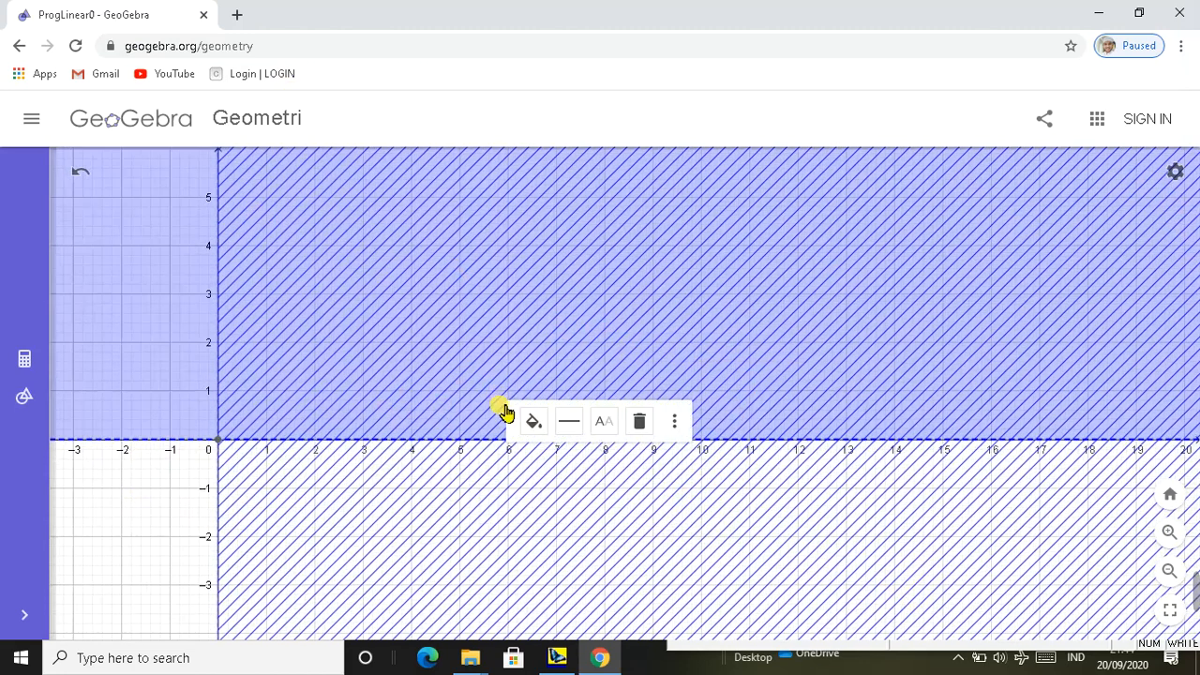
scroll(501, 406, down, 2)
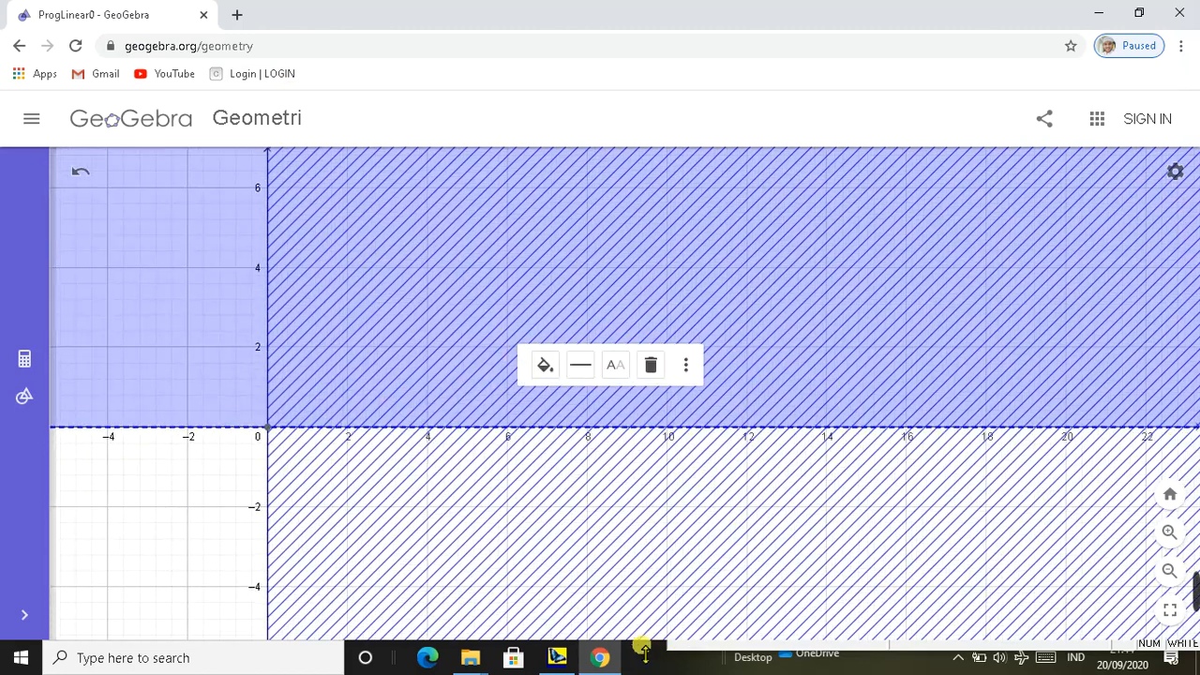
click(557, 657)
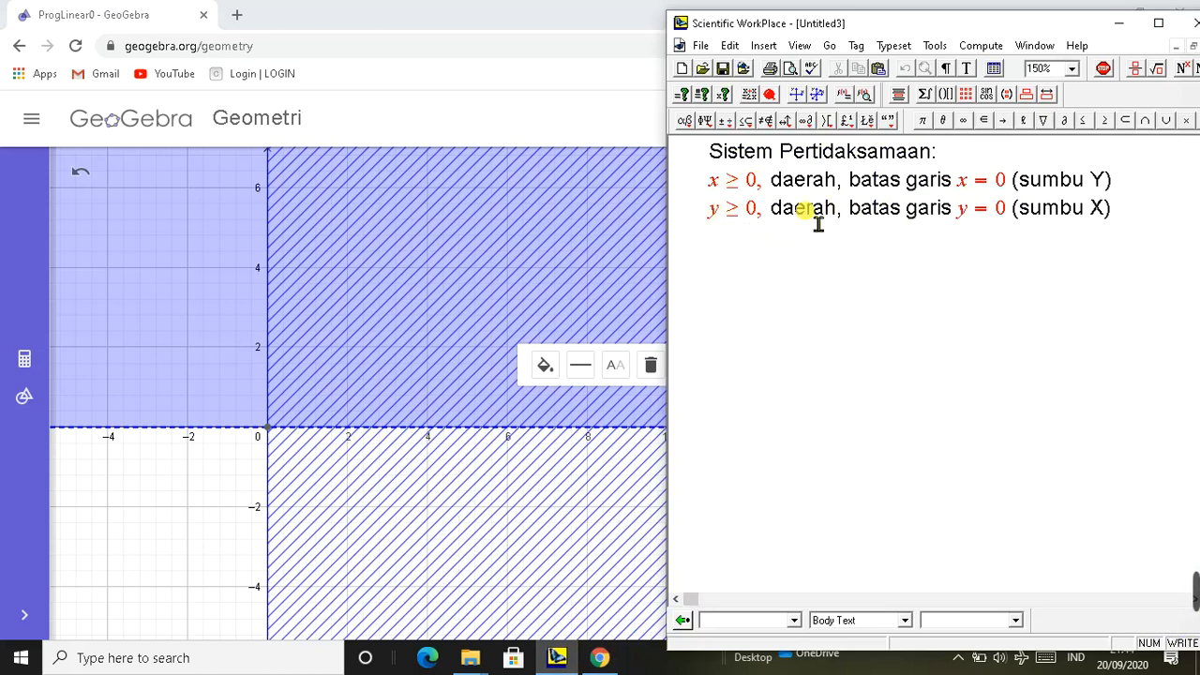
click(472, 265)
scroll(638, 271, up, 1)
scroll(633, 276, down, 2)
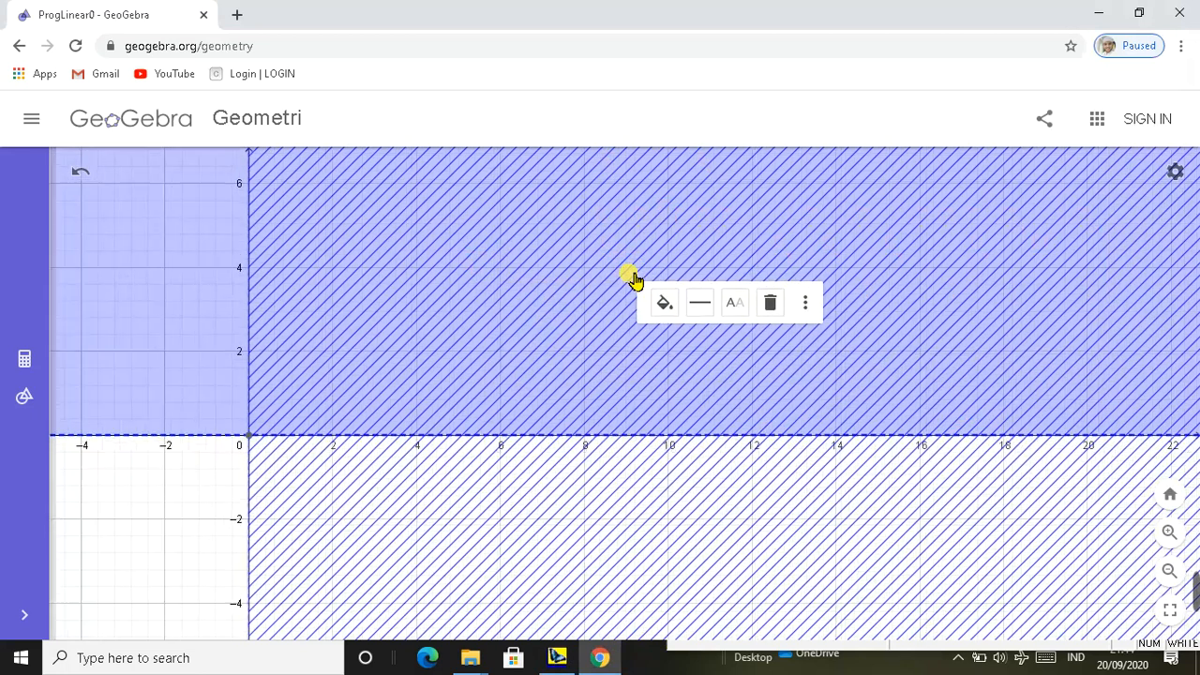
click(418, 420)
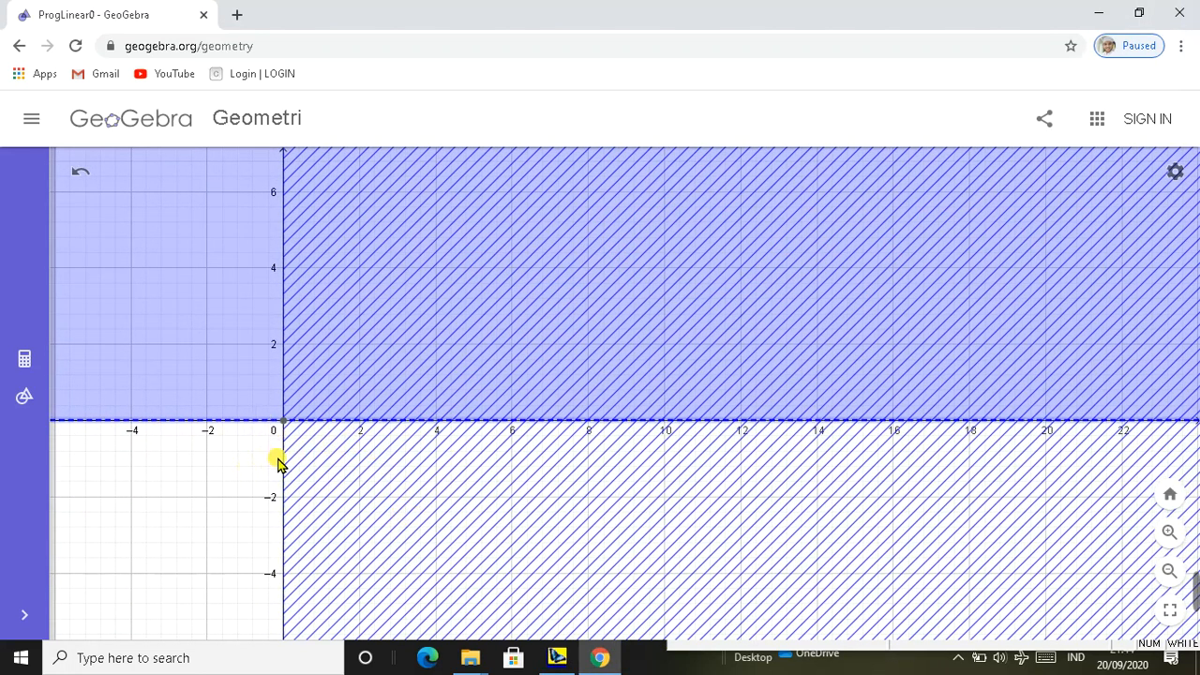
scroll(675, 330, up, 1)
scroll(684, 326, down, 1)
scroll(683, 330, down, 1)
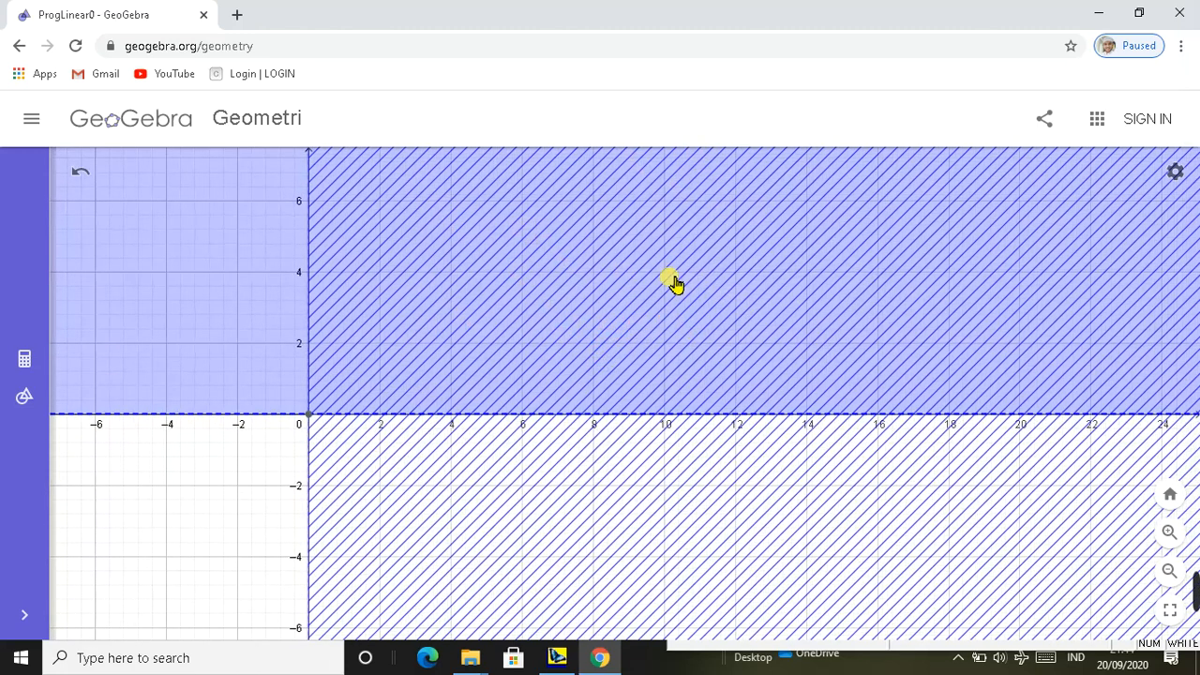
click(24, 361)
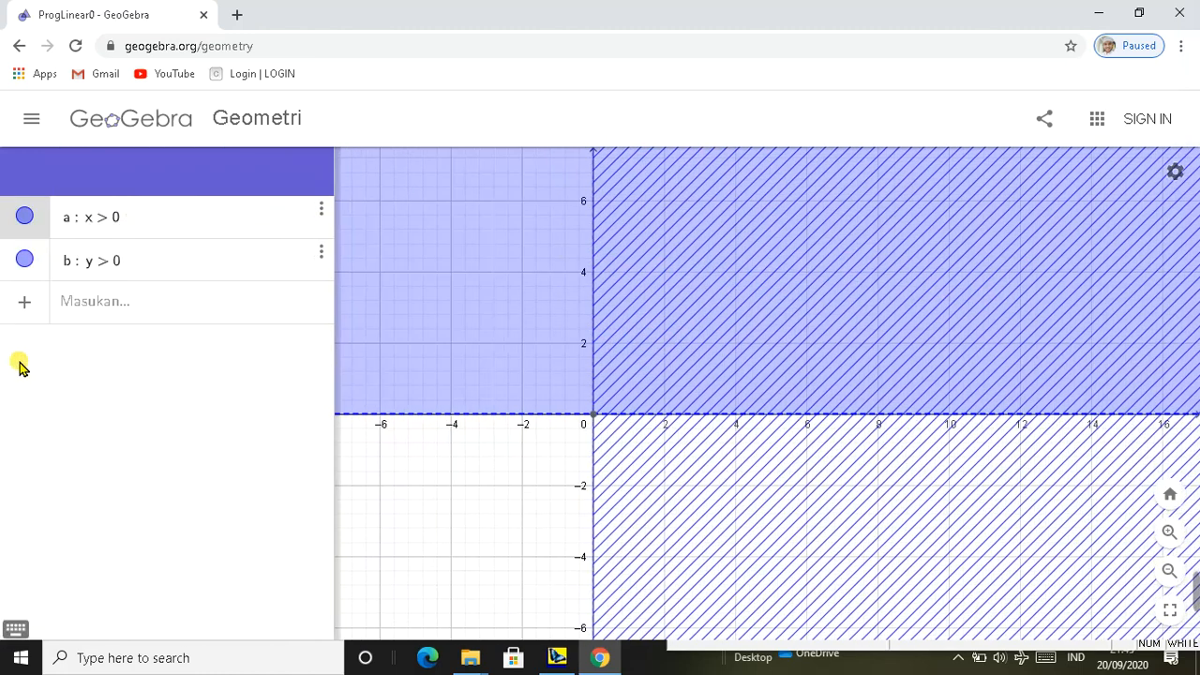
click(321, 253)
click(380, 313)
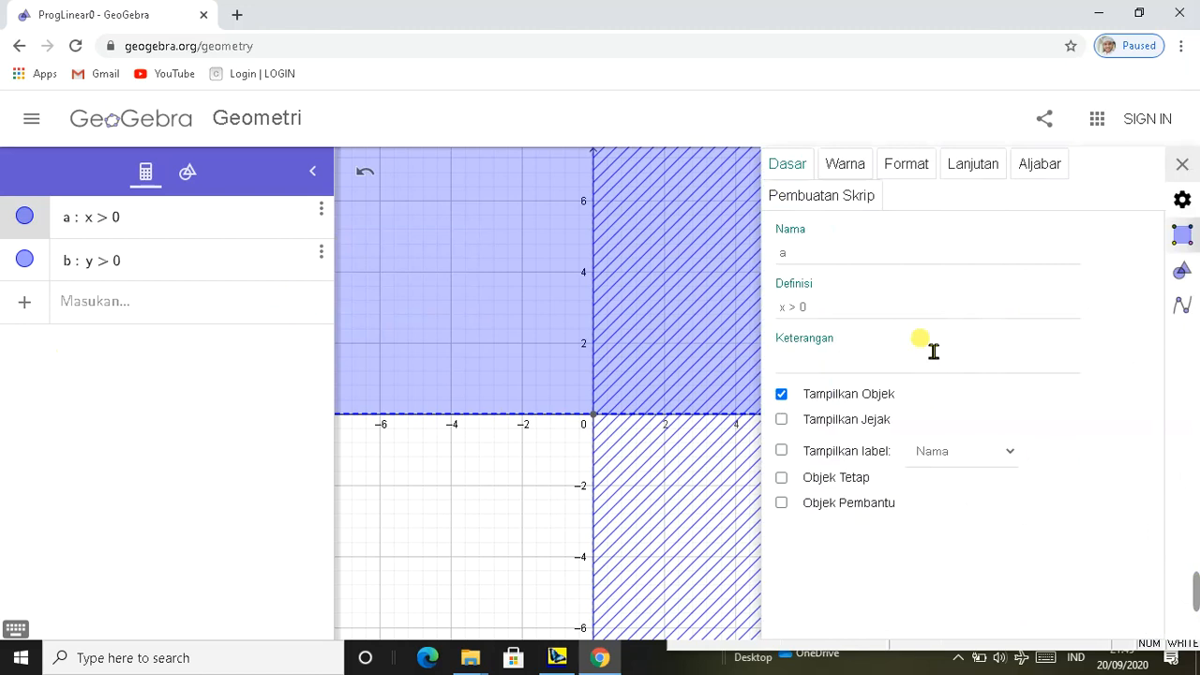
click(928, 166)
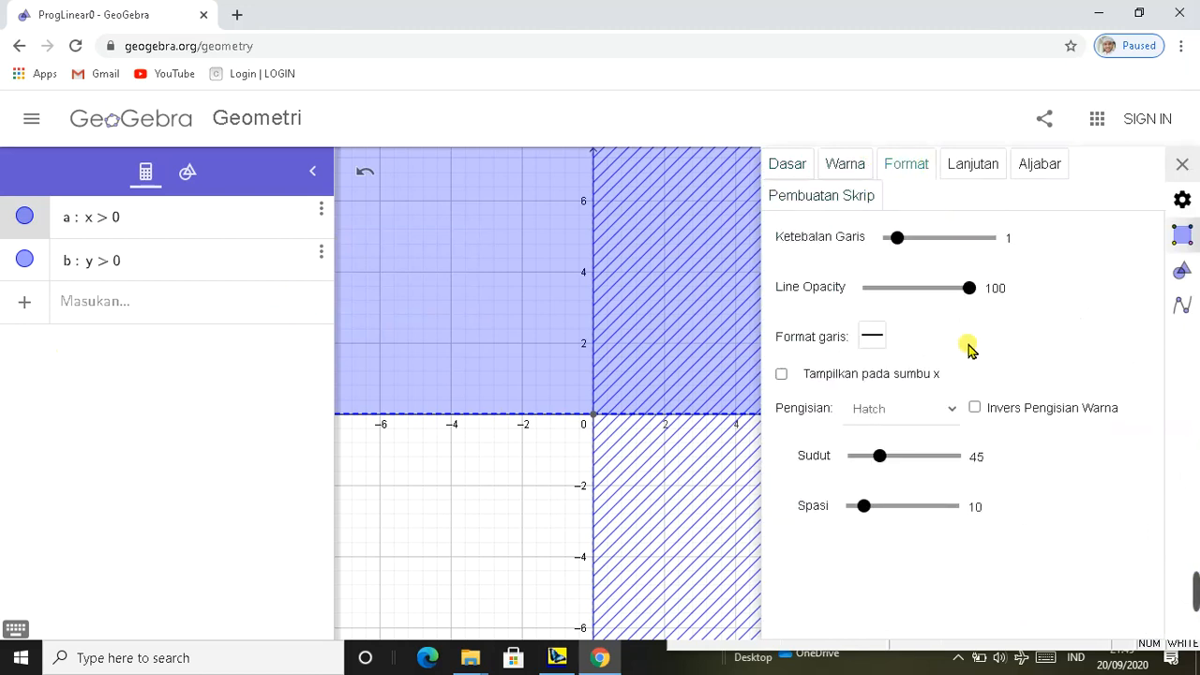
click(949, 411)
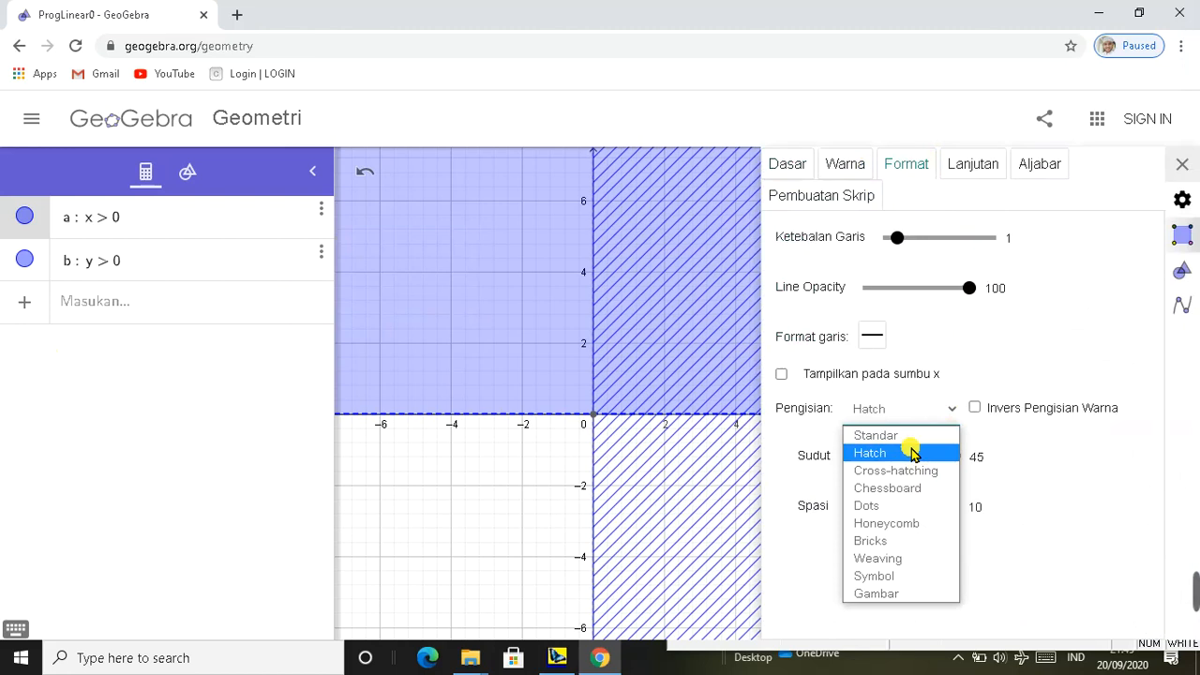
Format the y > 0 region with a Hatch fill, a line thickness of 1 and a hatch angle of 130
click(161, 261)
click(320, 252)
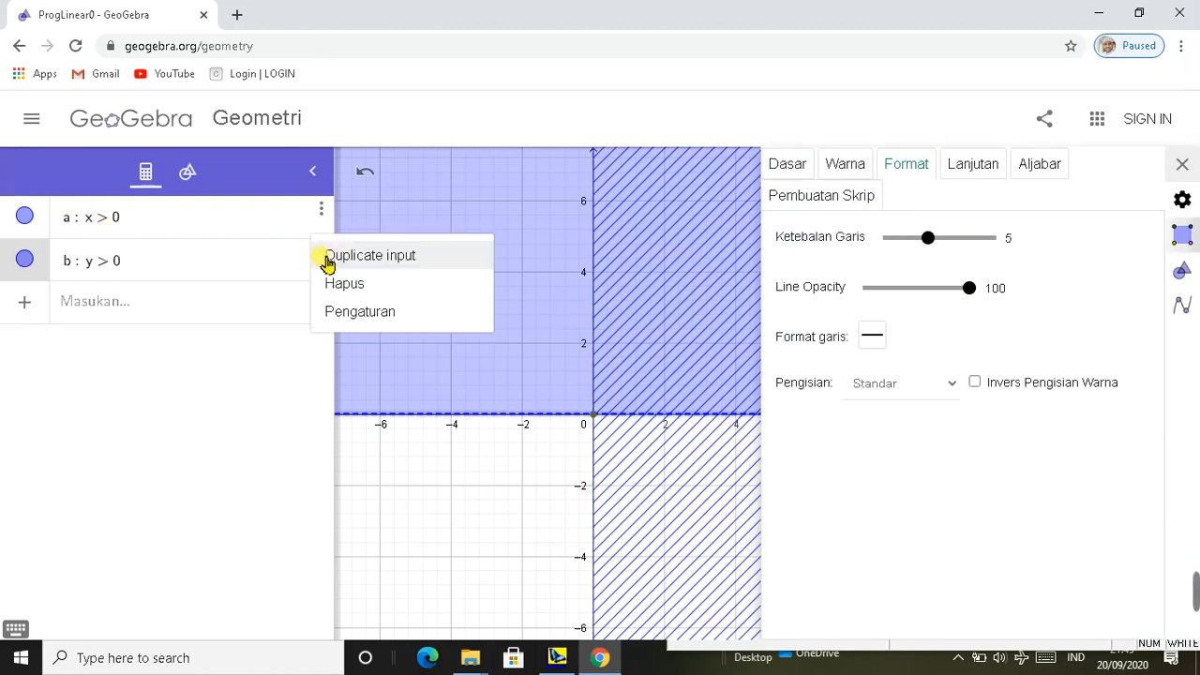
click(360, 312)
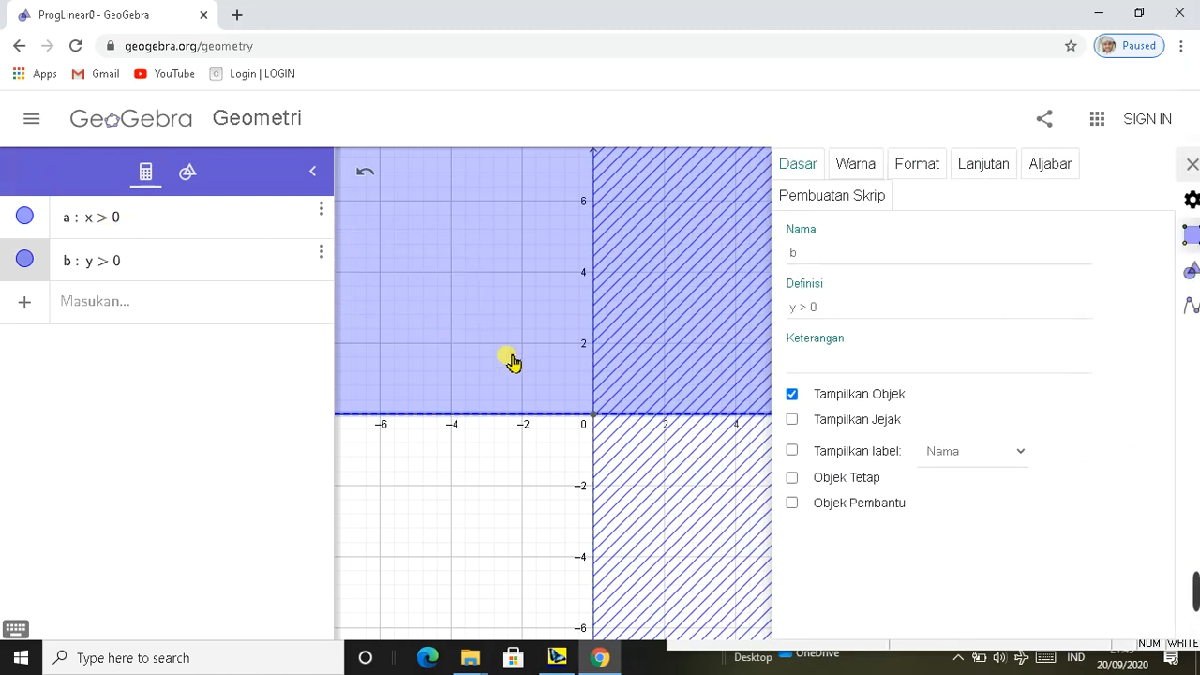
click(921, 166)
click(951, 383)
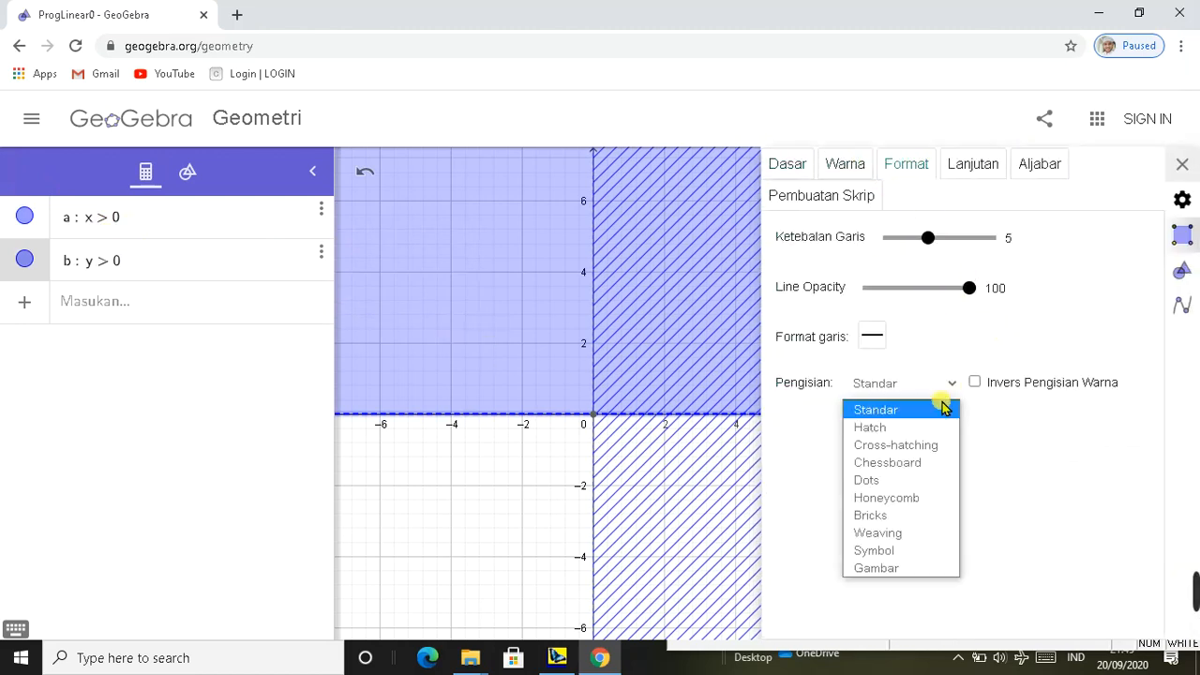
click(923, 429)
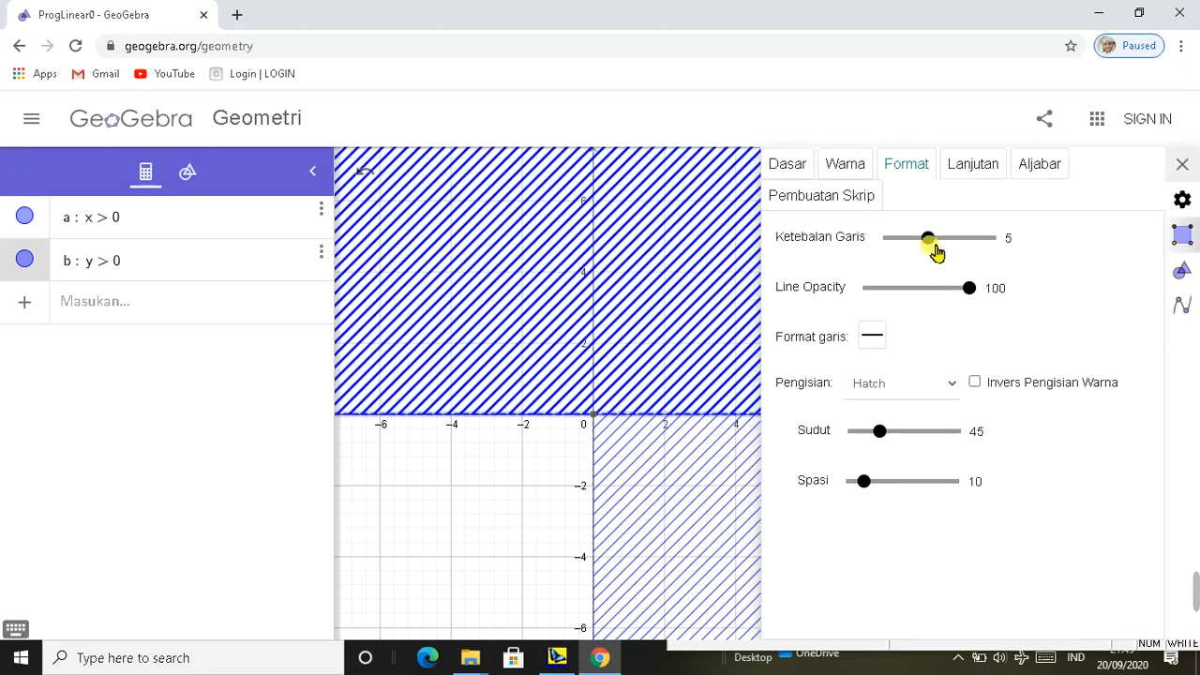
drag(931, 241, 900, 240)
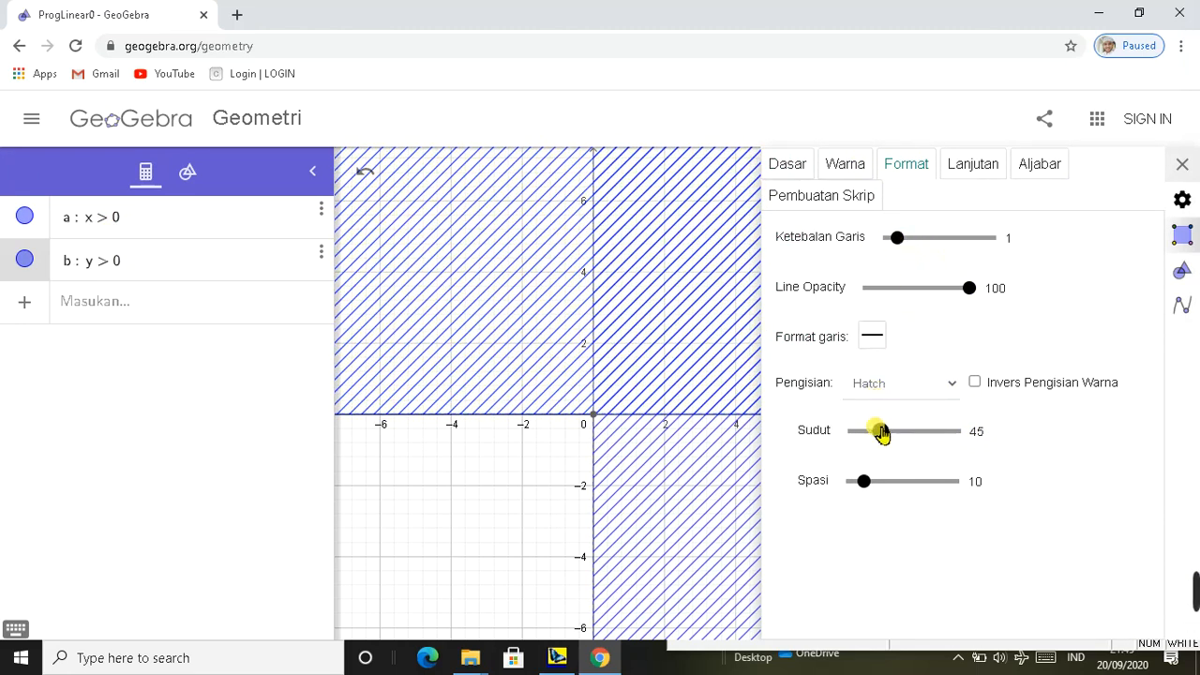
drag(878, 432, 931, 440)
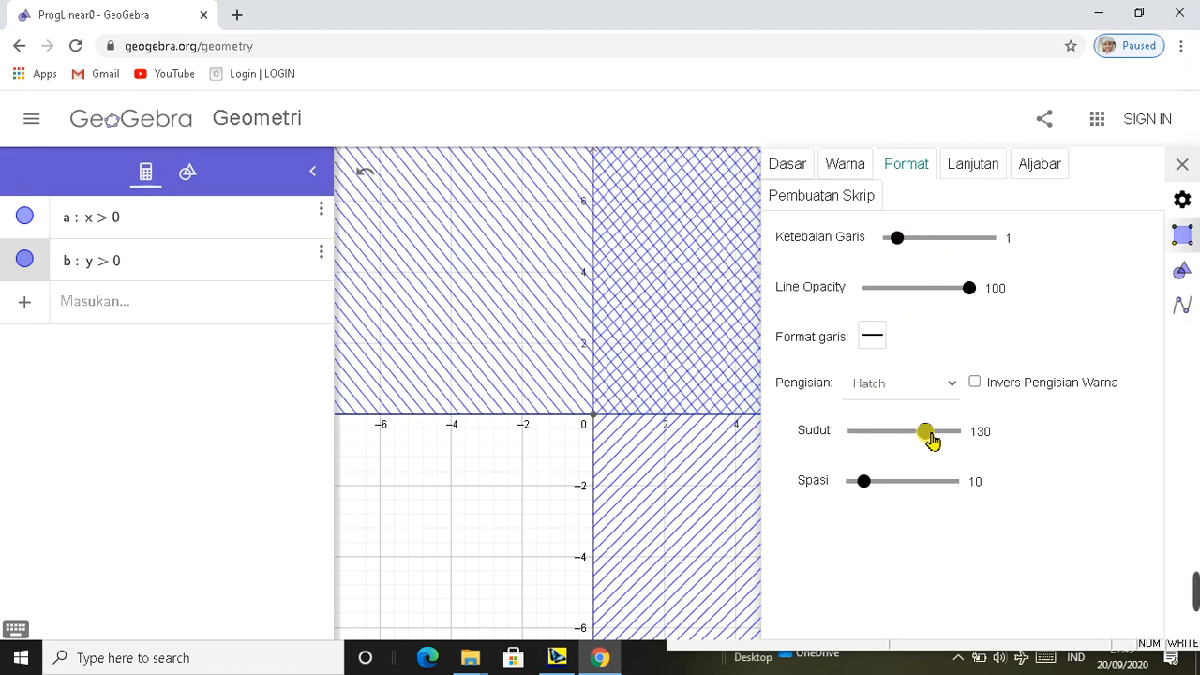
click(1182, 165)
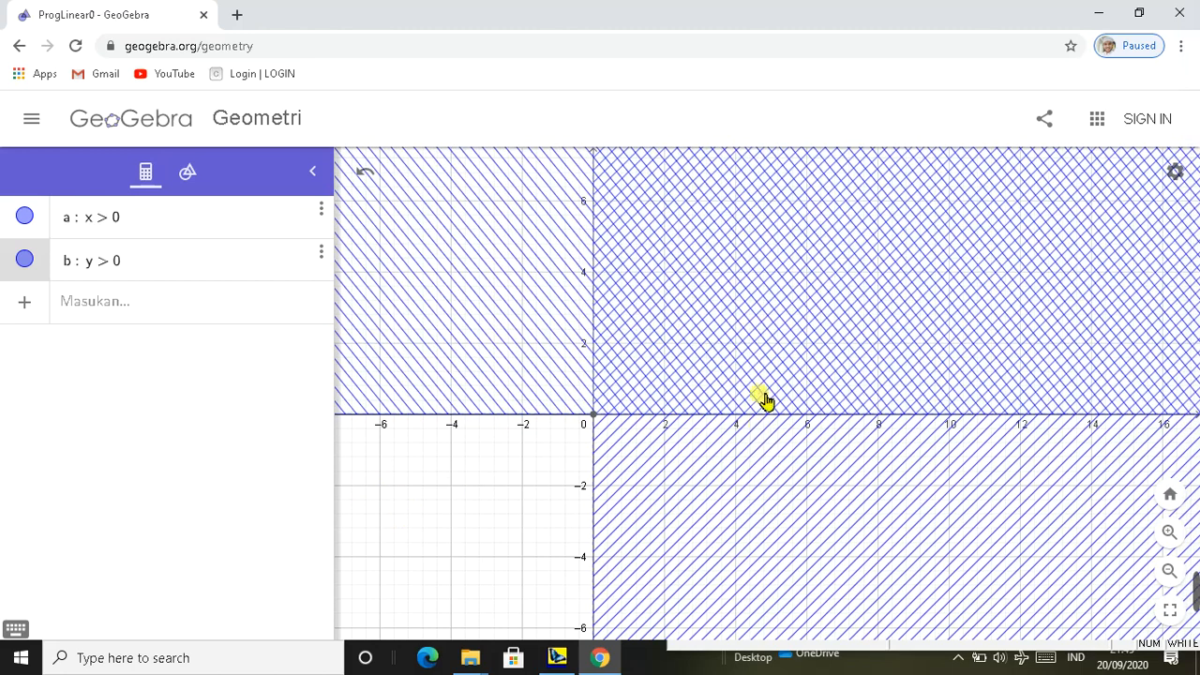
Add the line "Dikuadran I" and the inequalities 2x + 3y ≤ 12 and 2x + y ≤ 8 to the Scientific WorkPlace notes
click(558, 657)
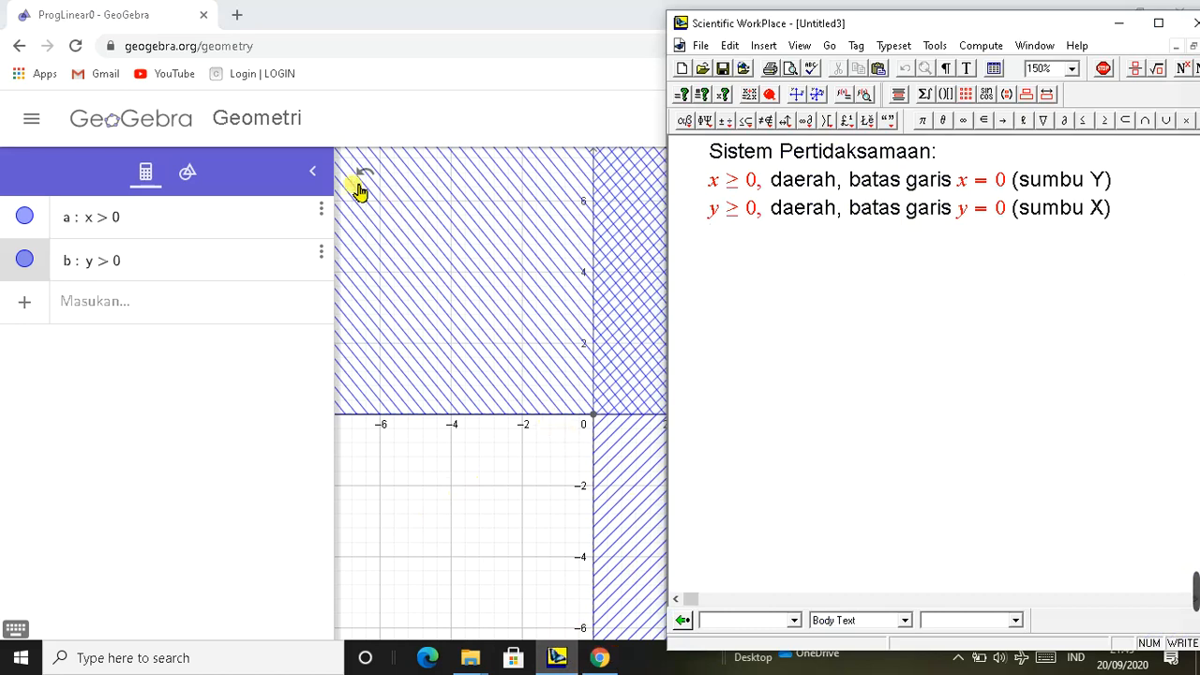
click(312, 171)
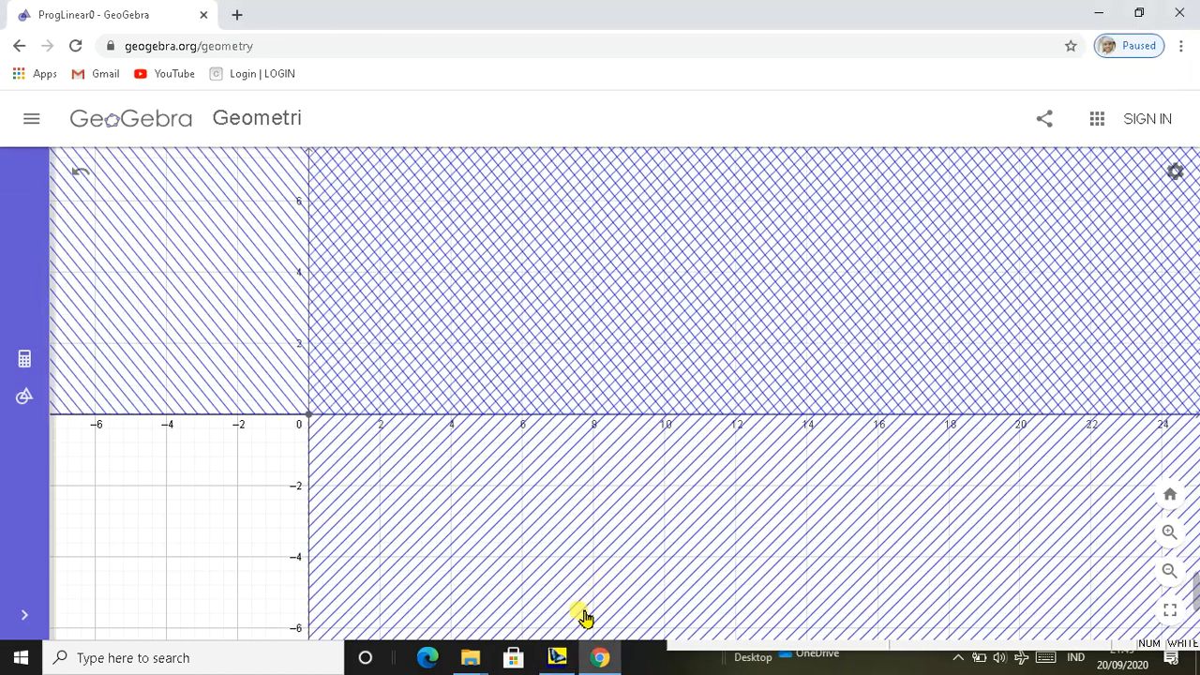
click(558, 656)
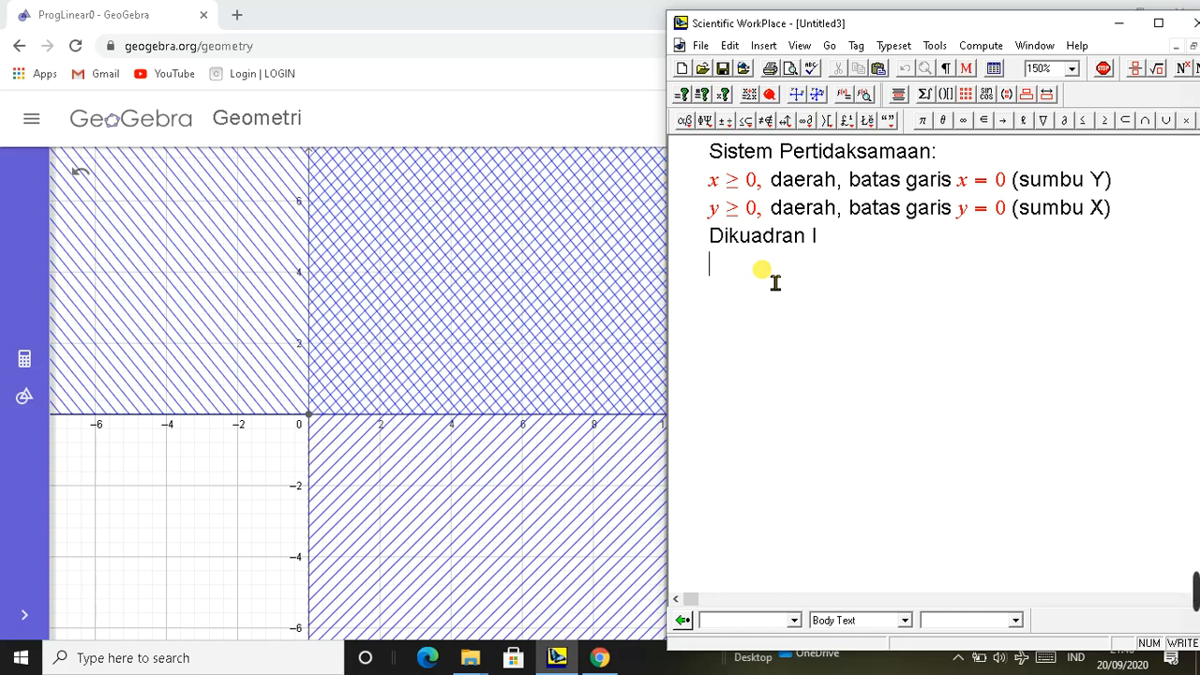
text(2)
text(x + 3y)
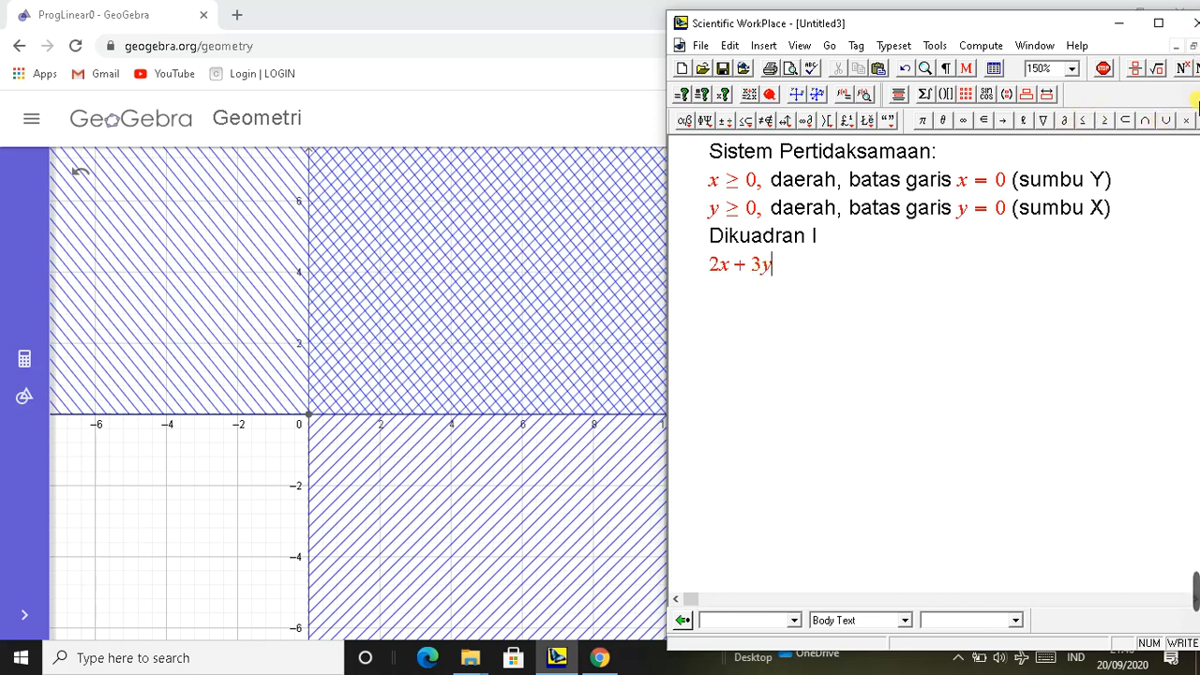
click(1084, 120)
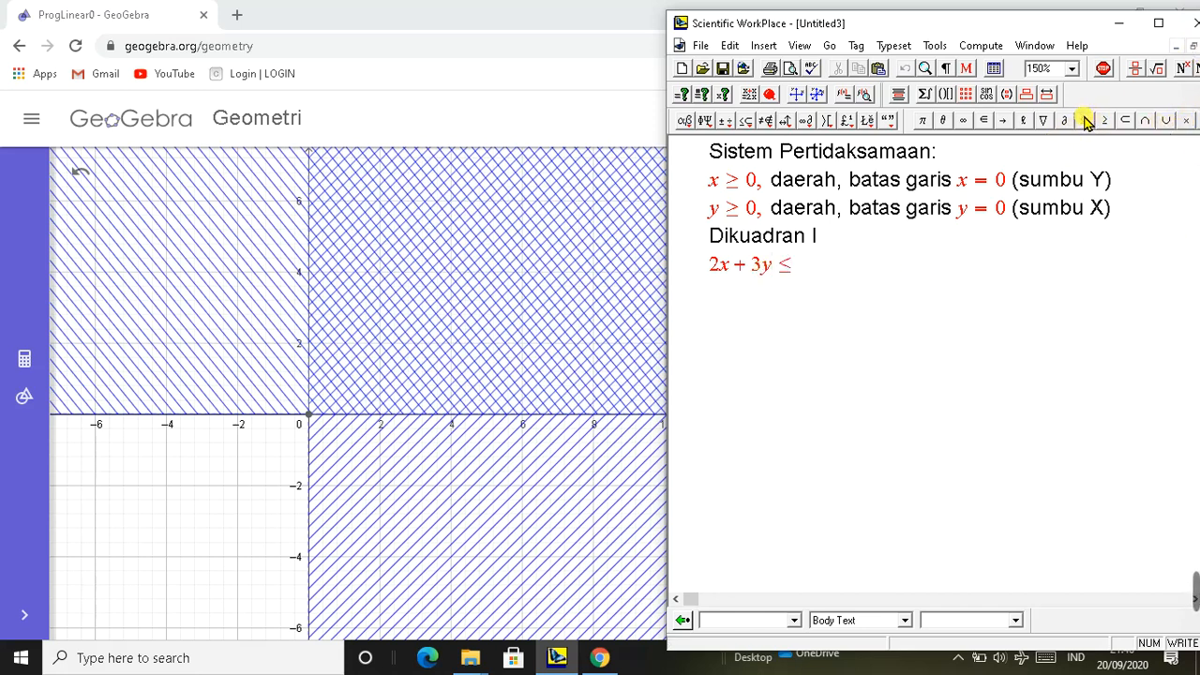
text(12)
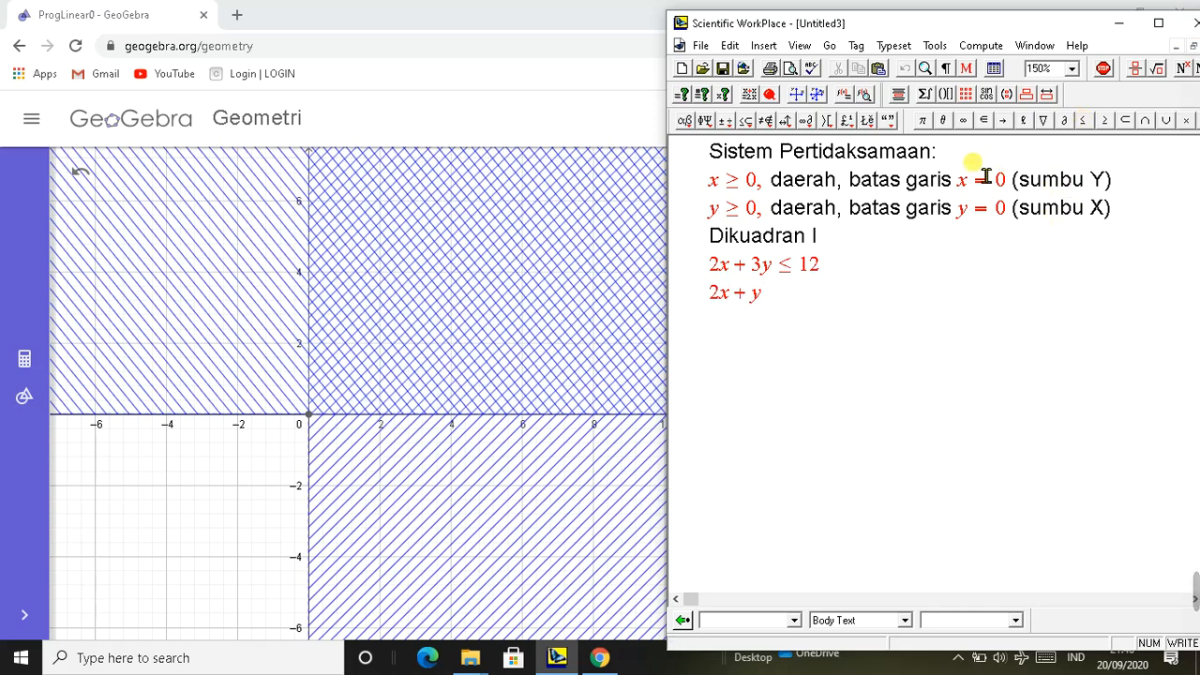
click(1081, 122)
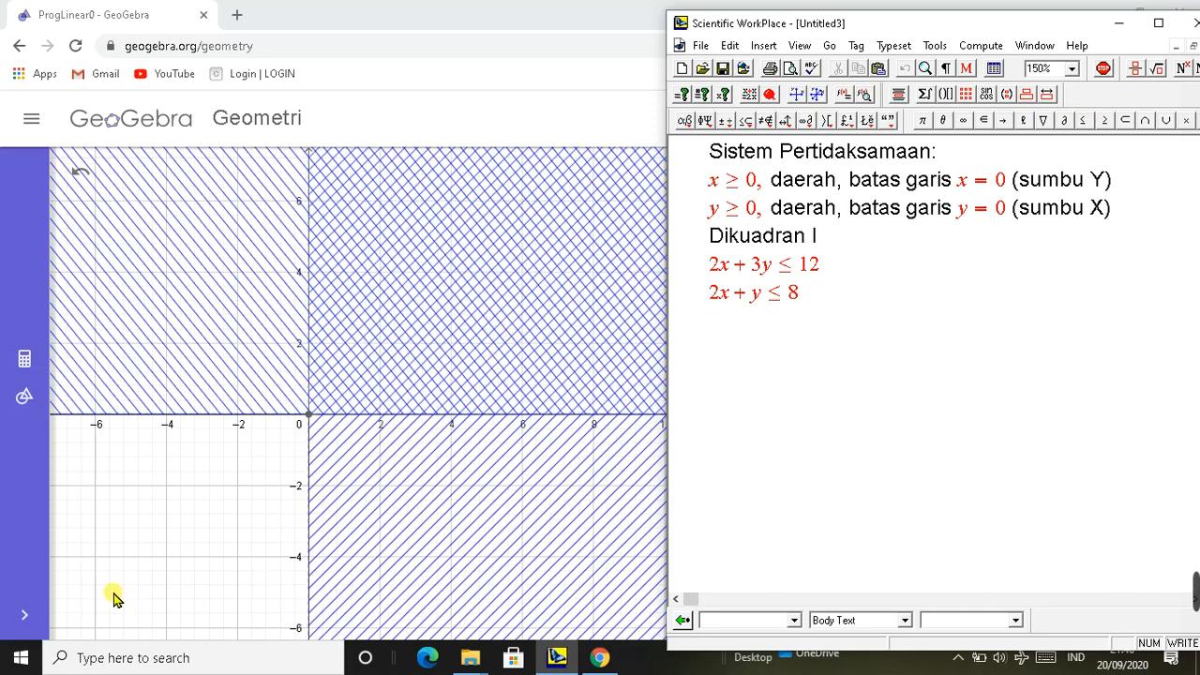
Back in GeoGebra, reopen the expression list and plot the boundary line 2x + 3y = 12 as a new expression
click(24, 359)
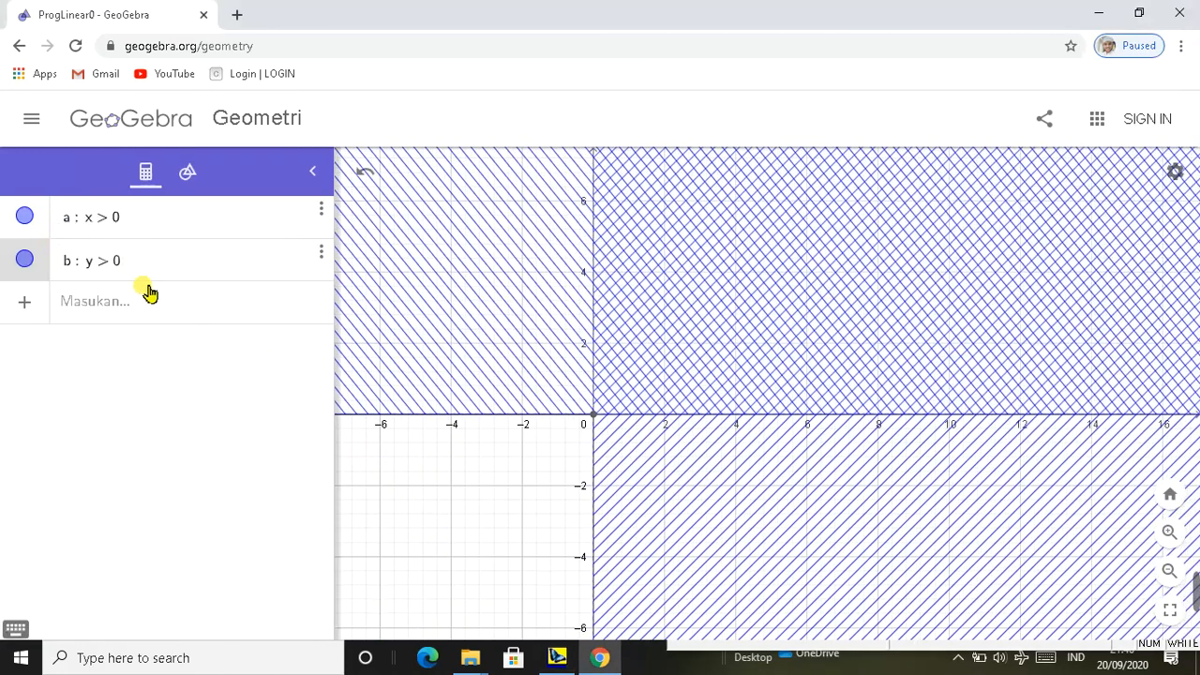
click(26, 305)
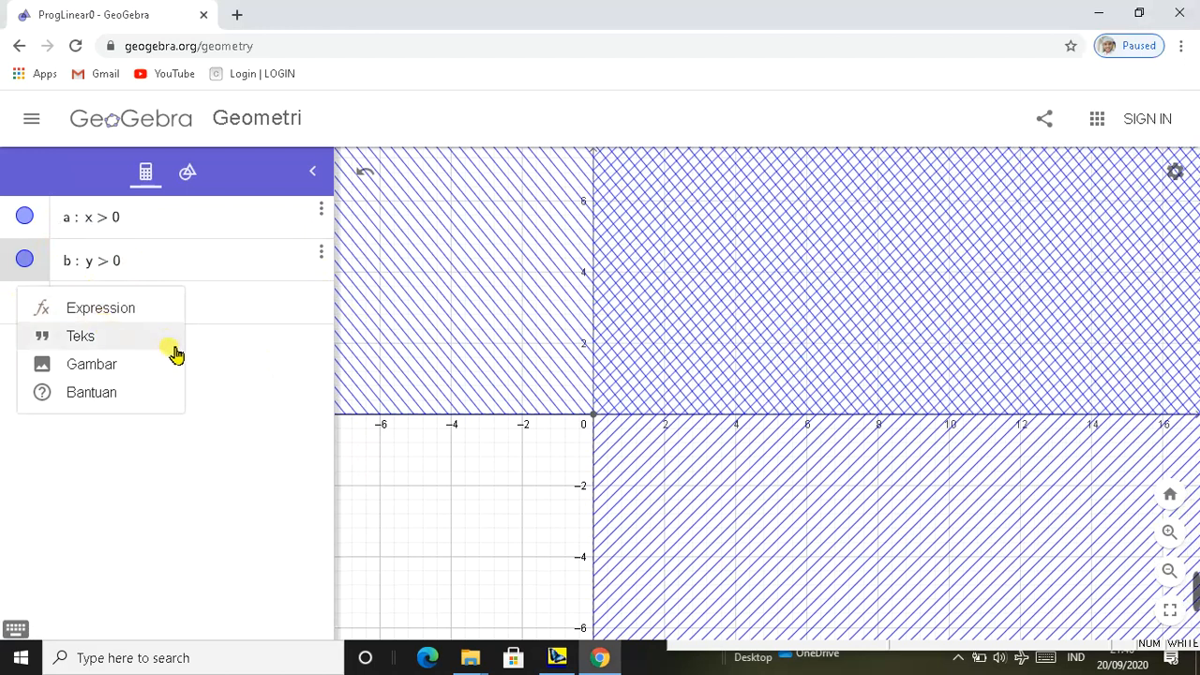
click(122, 311)
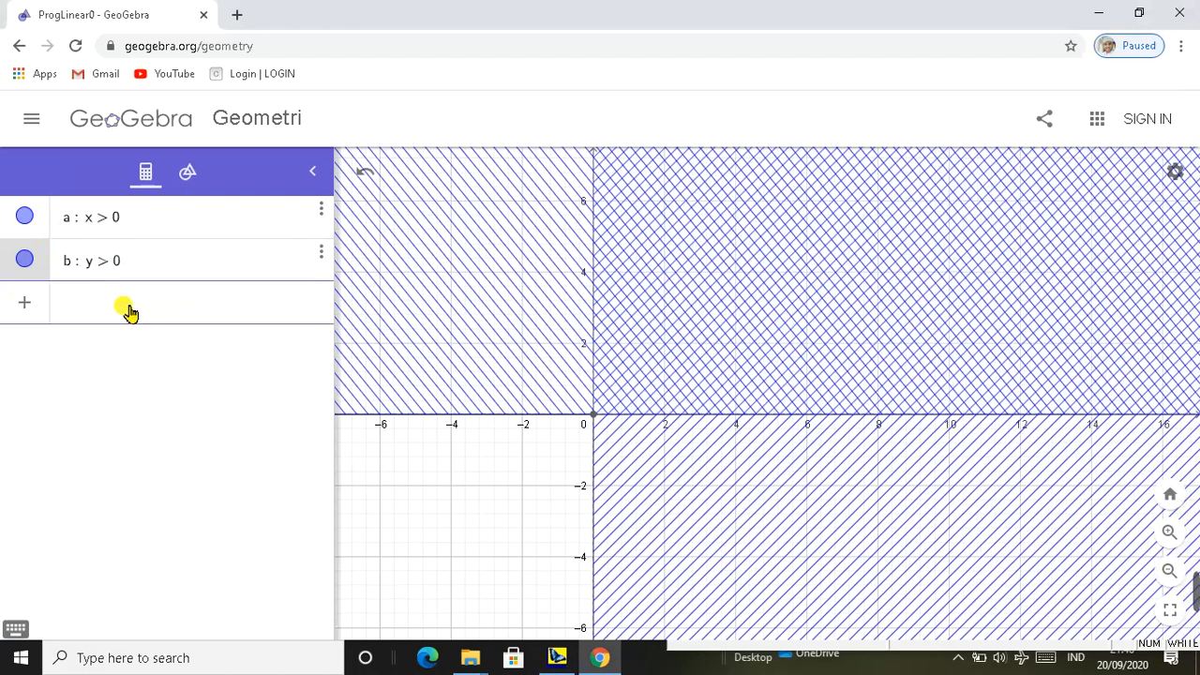
text(2)
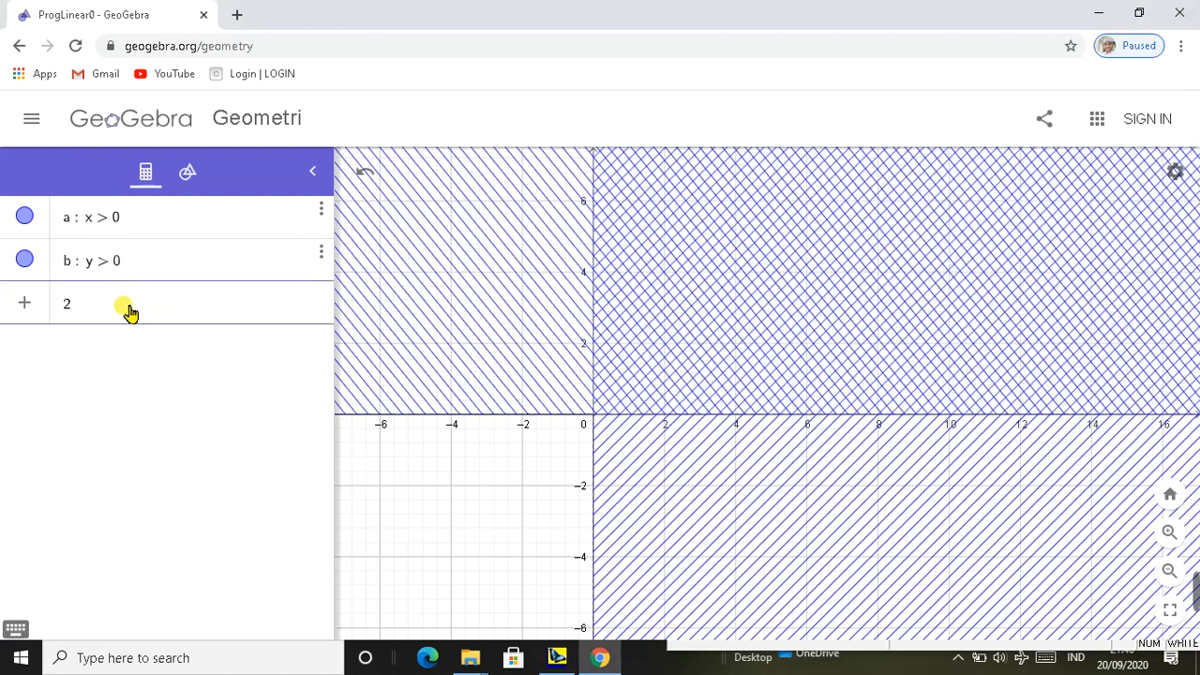
text(x + 3y = 12)
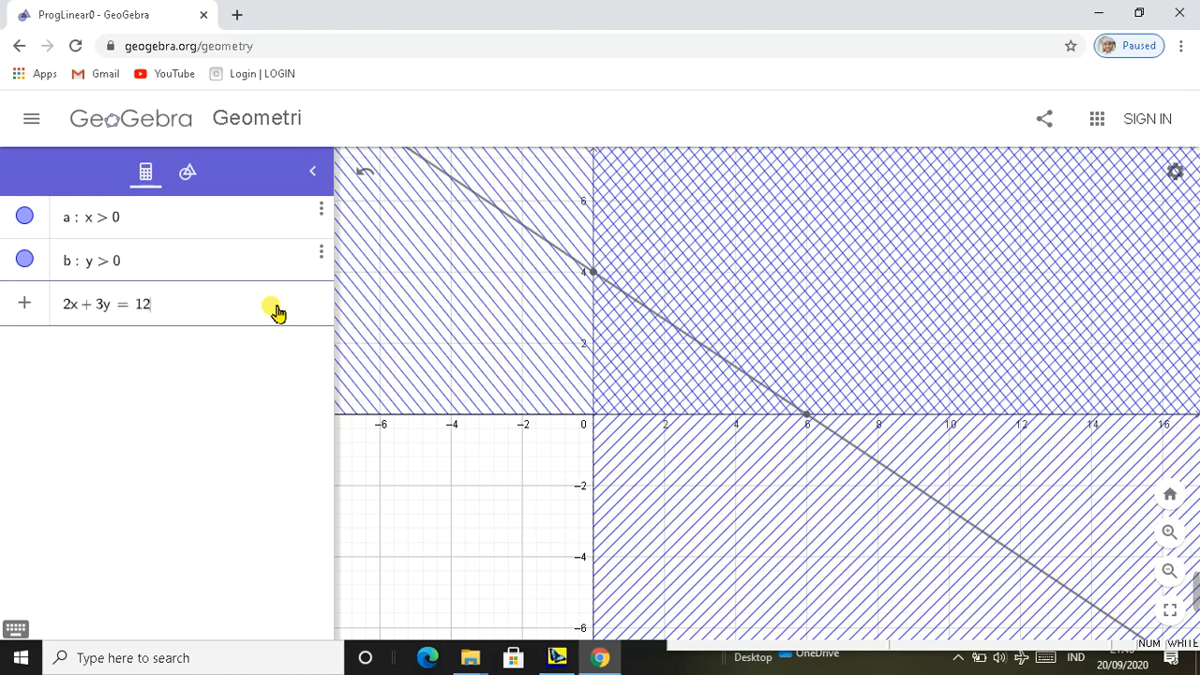
click(25, 304)
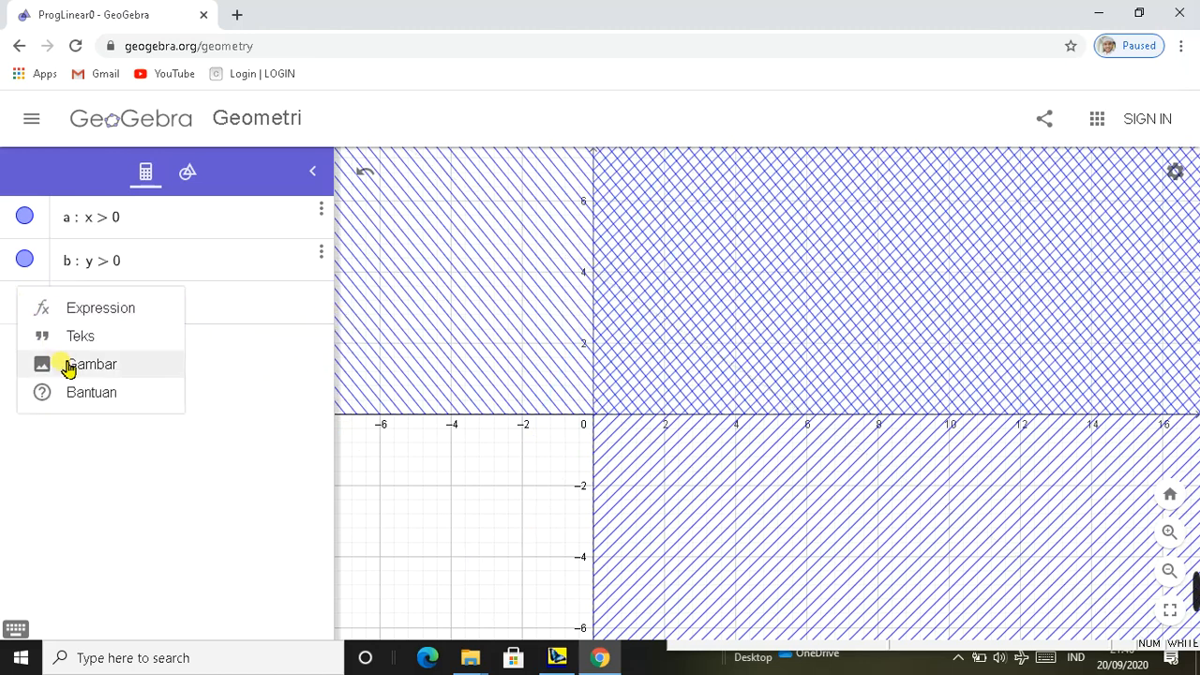
click(97, 308)
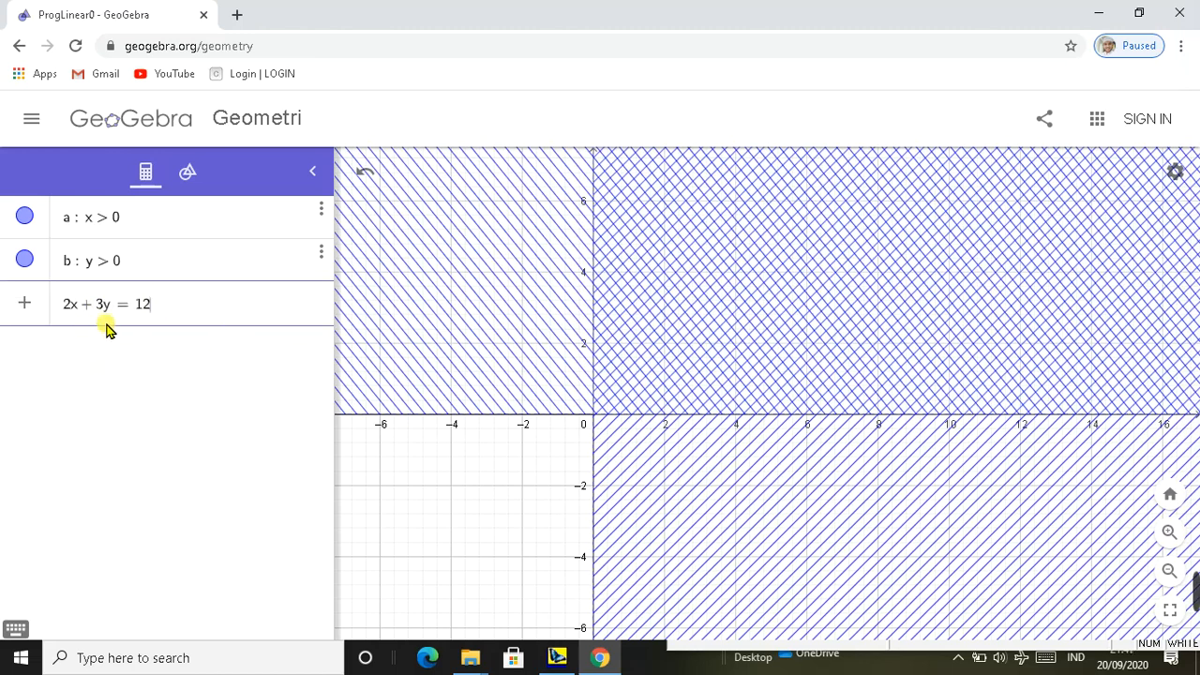
click(25, 304)
click(86, 312)
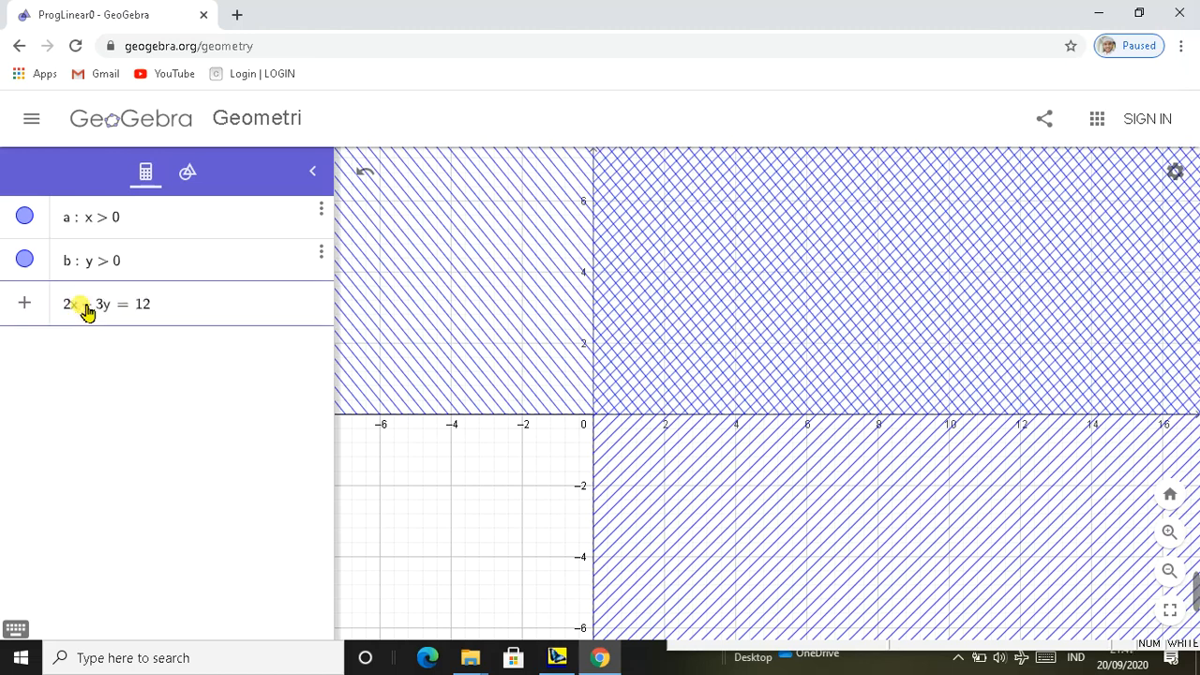
key(Return)
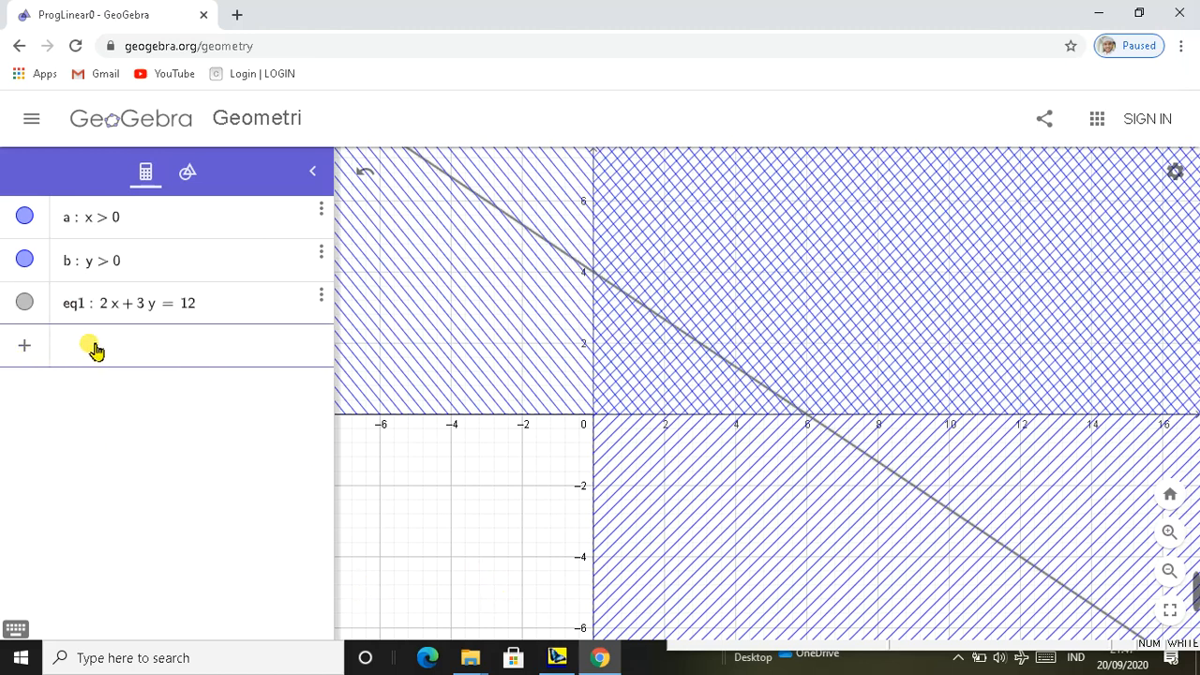
Plot the second boundary line 2x + y = 8 as a new expression
text(2x )
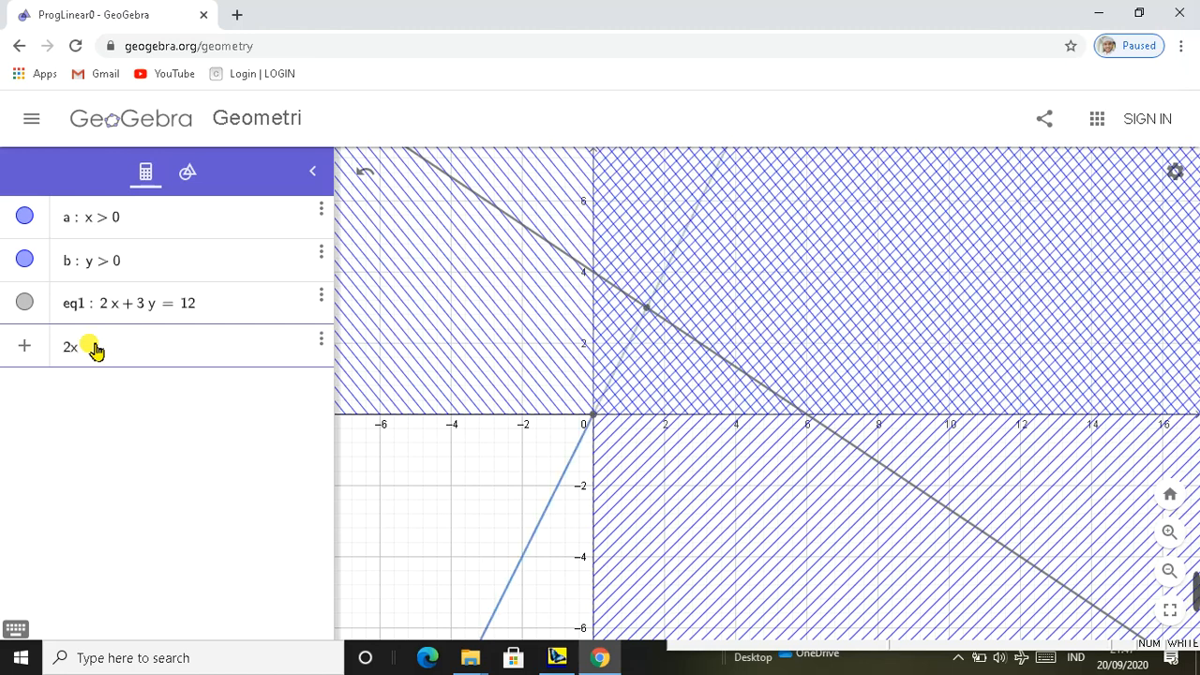
text(+ y = 8)
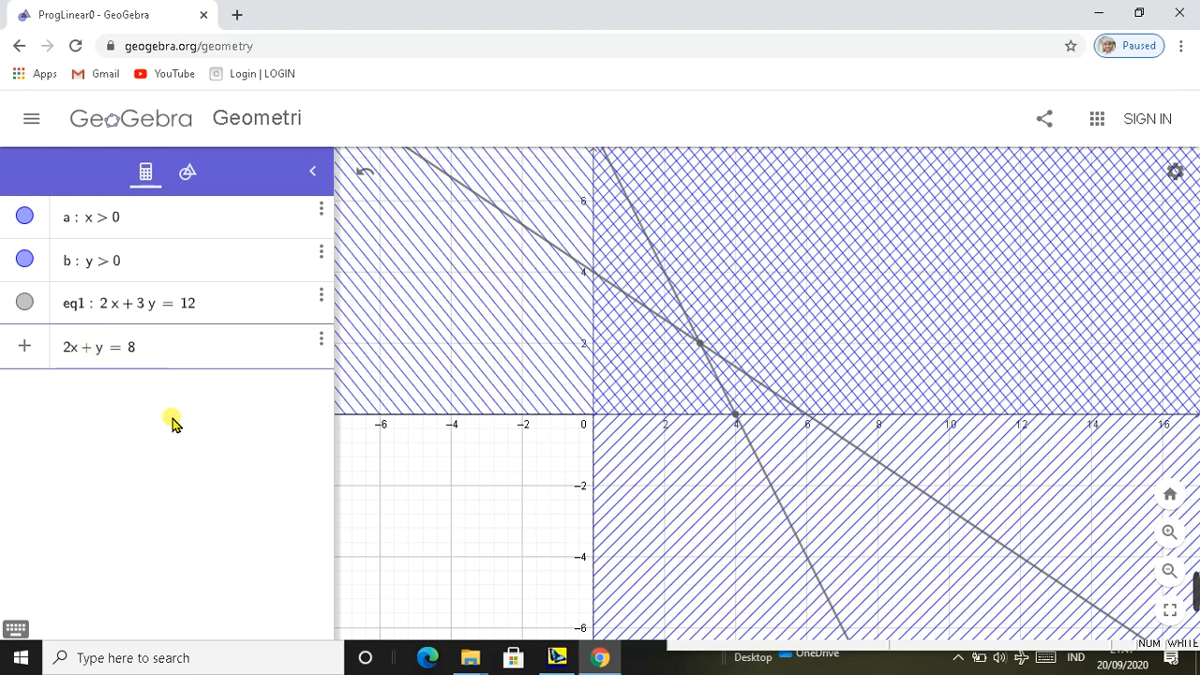
key(Return)
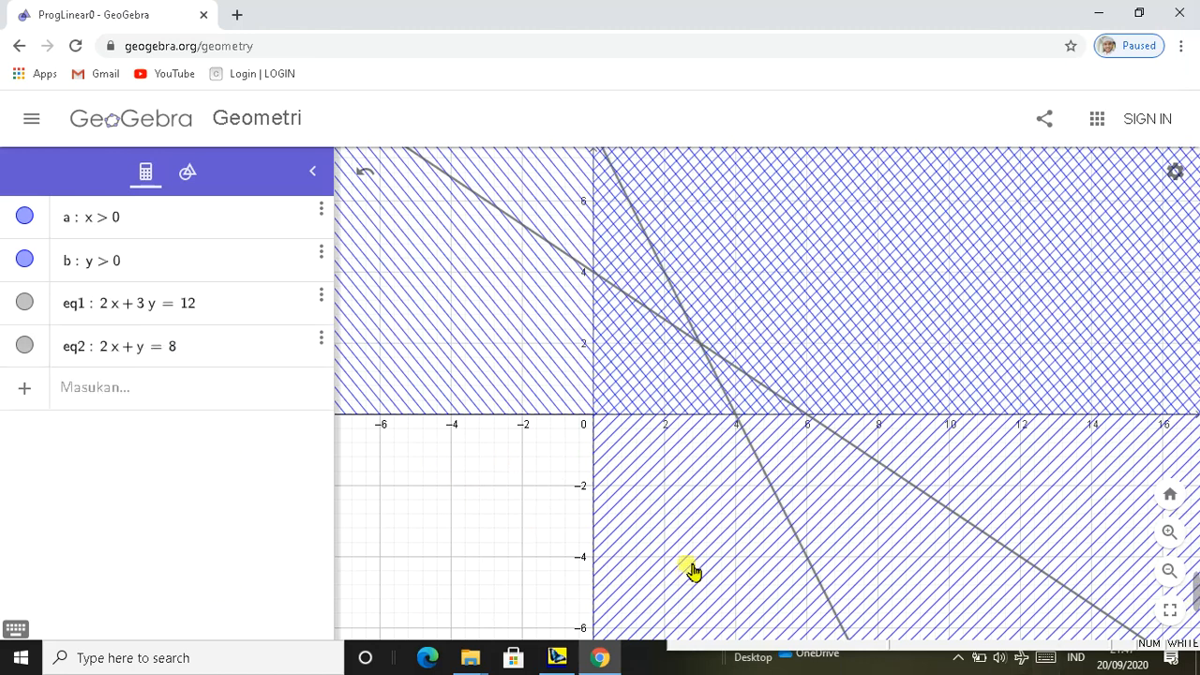
Colour the line 2x + y = 8 red (#FF0000), close its settings and clear the selection on the graph
click(322, 340)
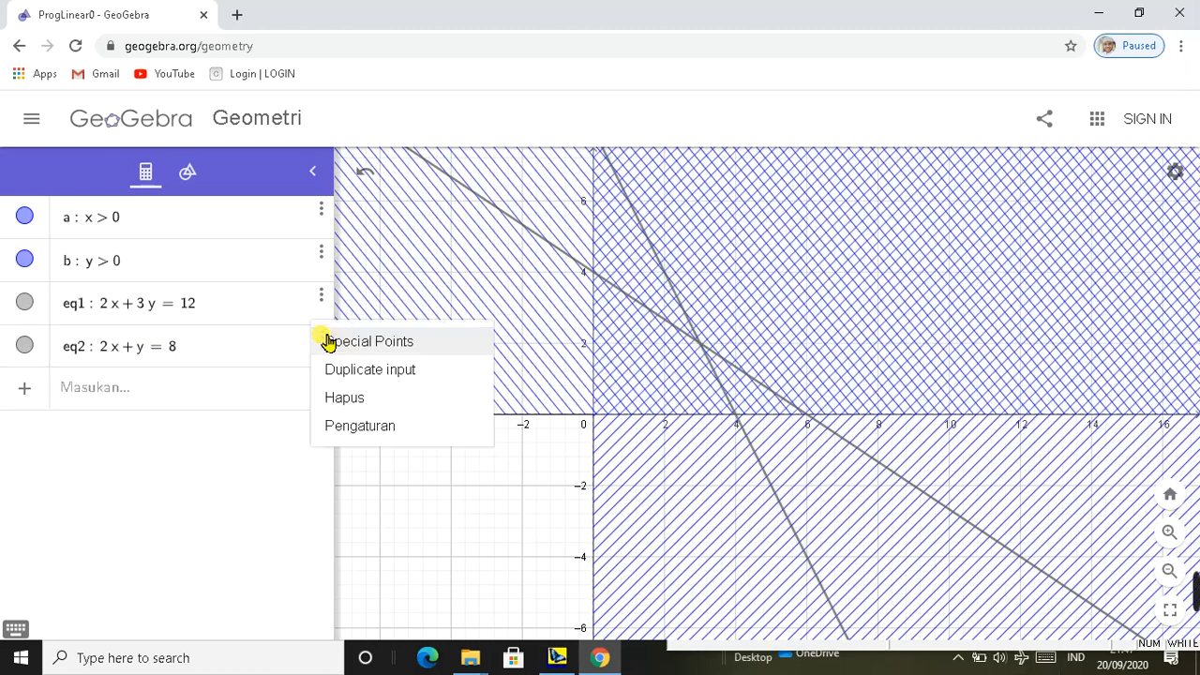
click(381, 437)
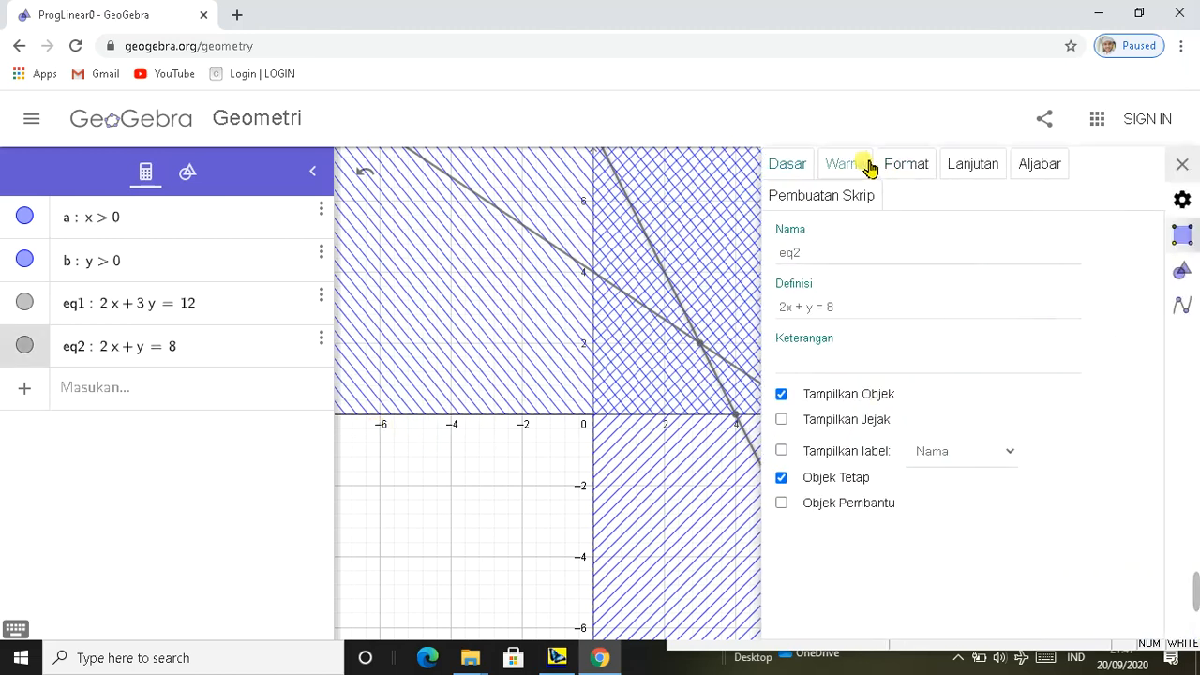
click(860, 166)
click(808, 246)
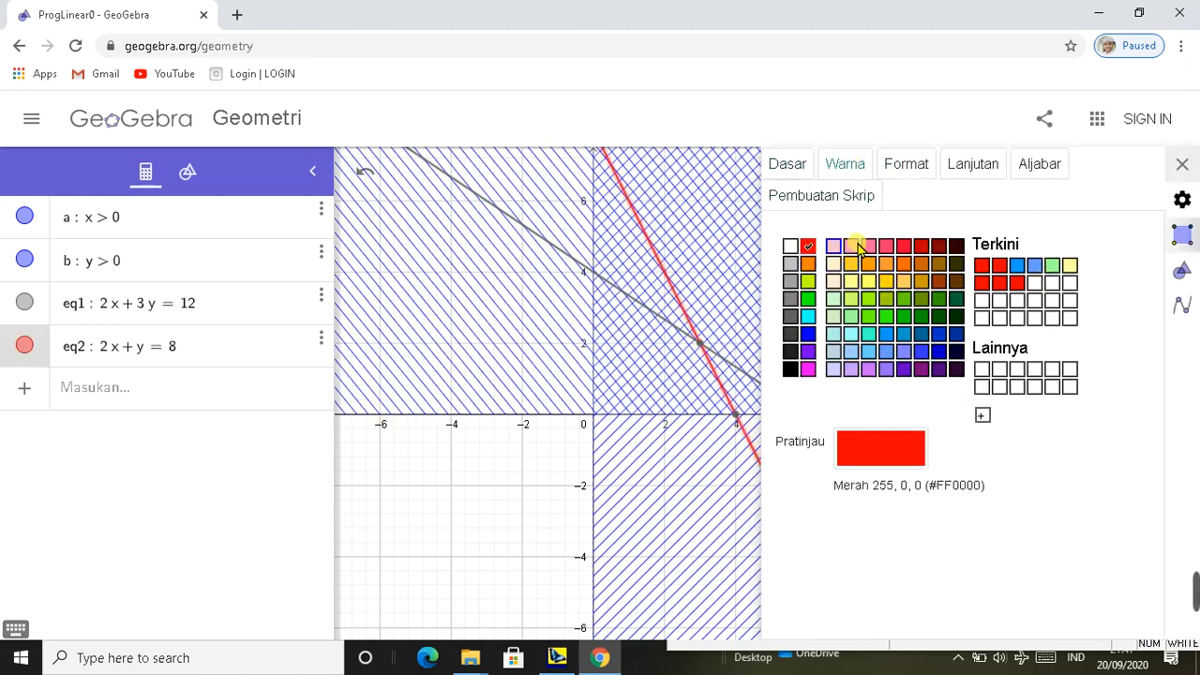
click(1184, 166)
click(738, 309)
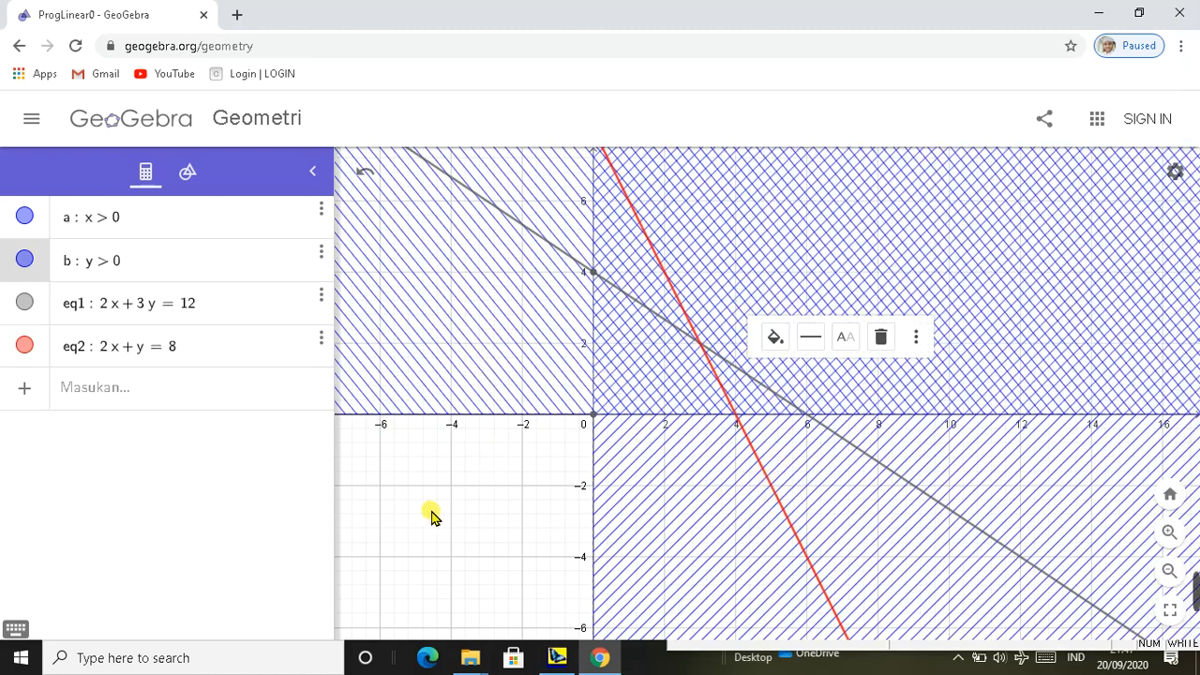
click(497, 521)
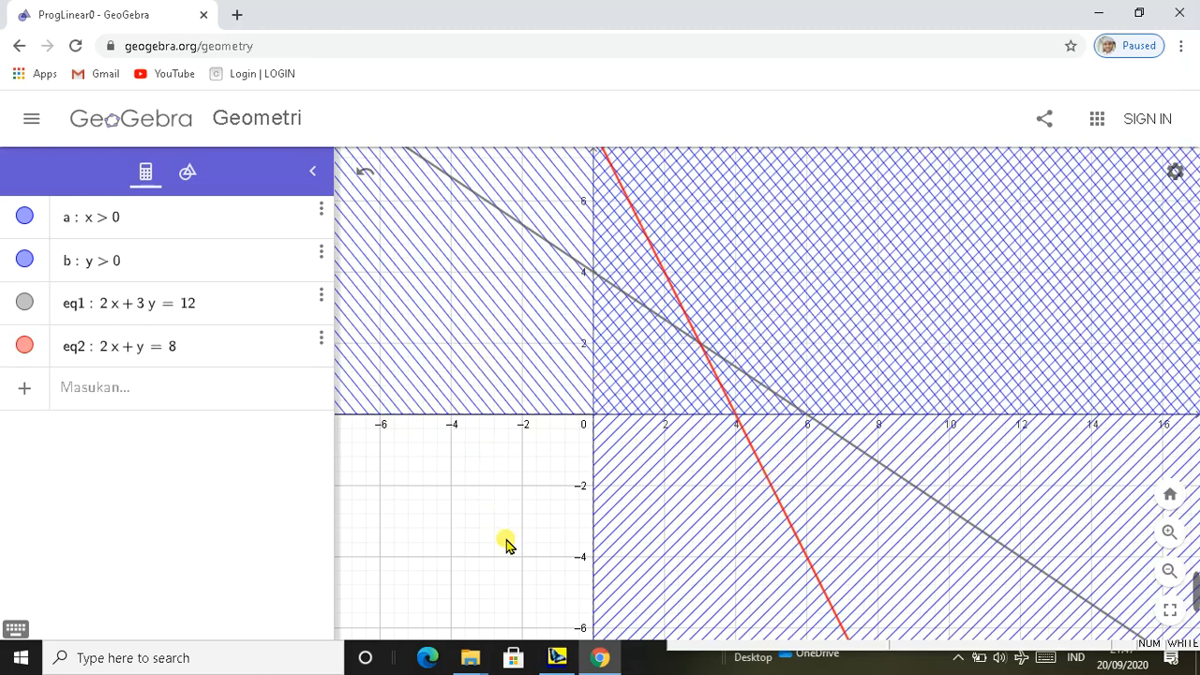
Collapse GeoGebra's expression list, then copy x ≥ 0 in Scientific WorkPlace onto a new line below 2x + y ≤ 8
click(558, 659)
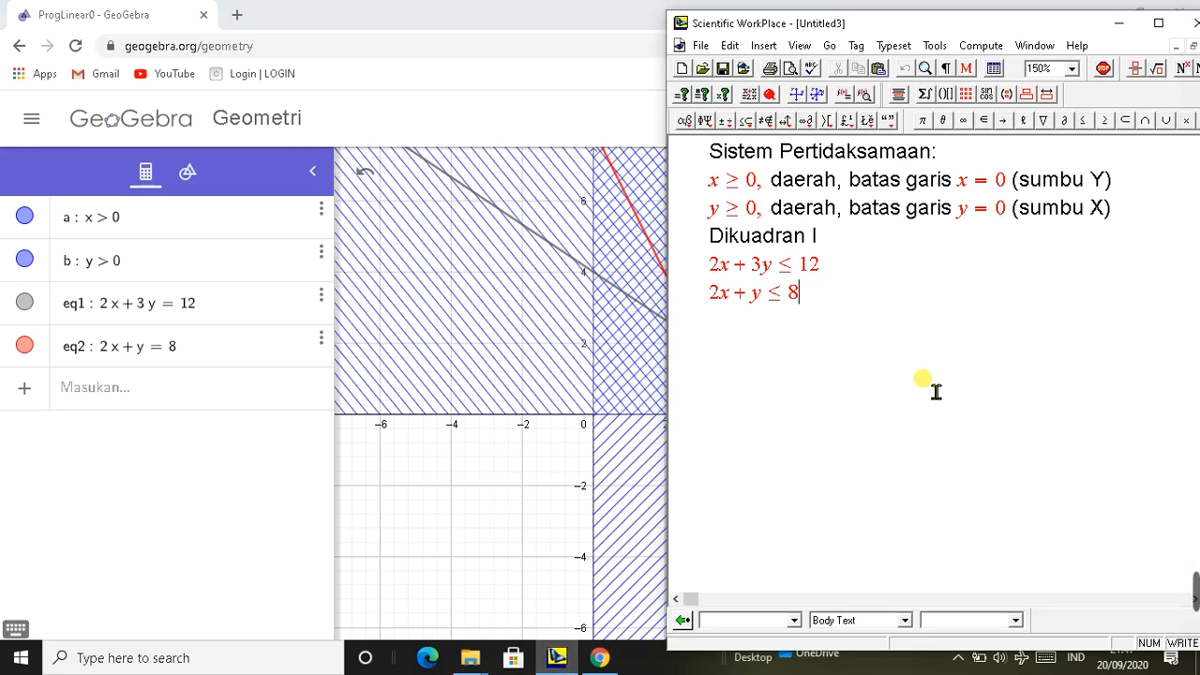
click(312, 169)
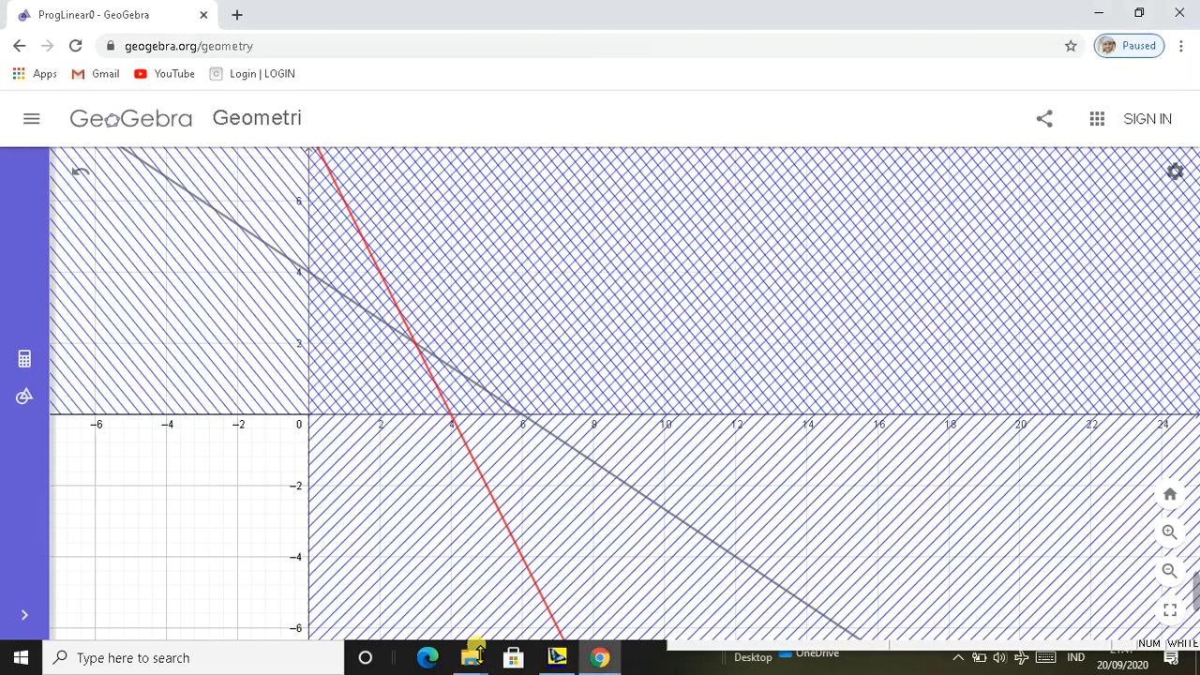
click(556, 657)
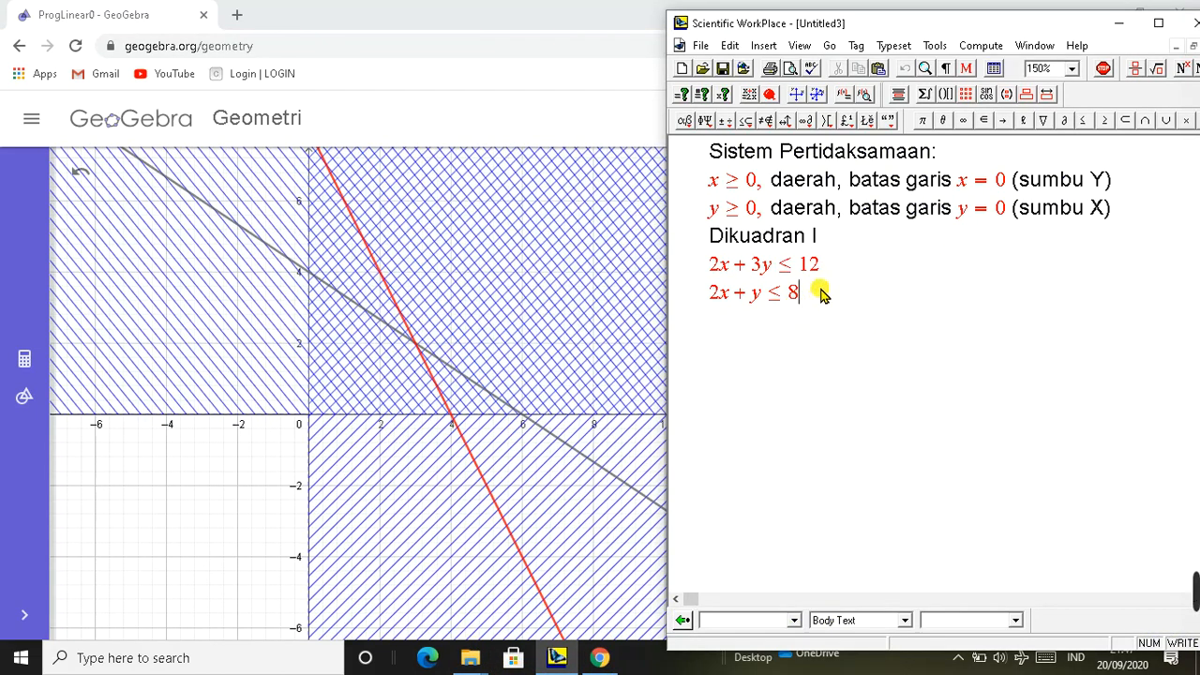
key(Return)
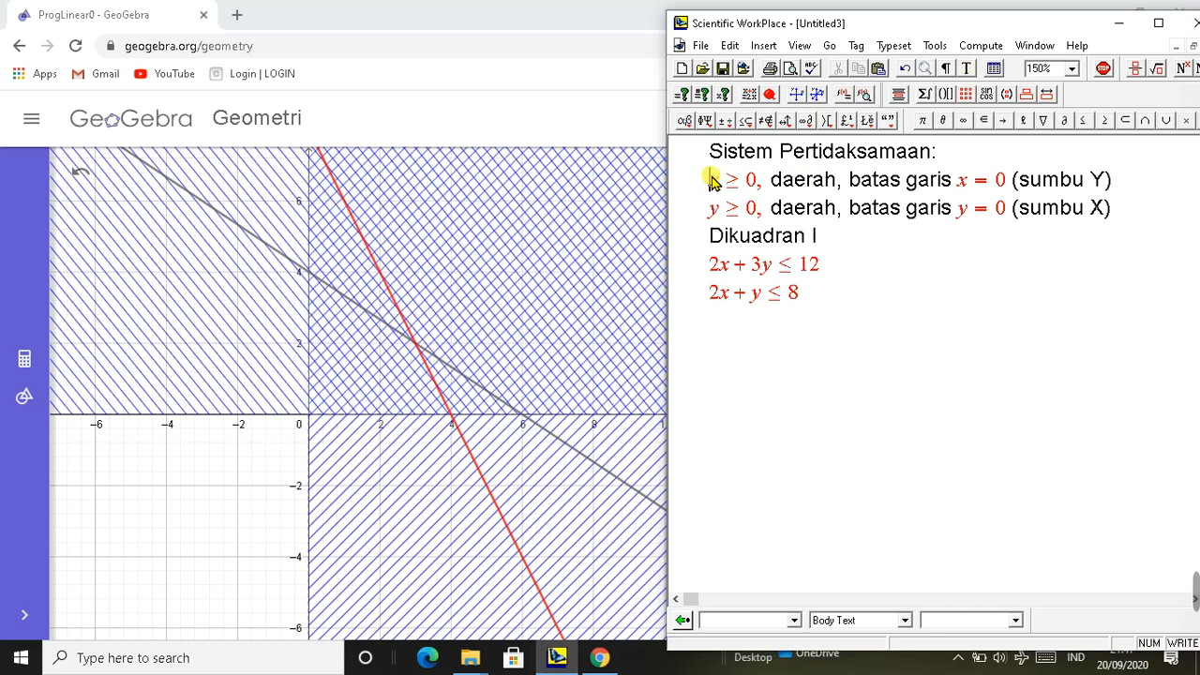
drag(710, 179, 755, 182)
key(ctrl+c)
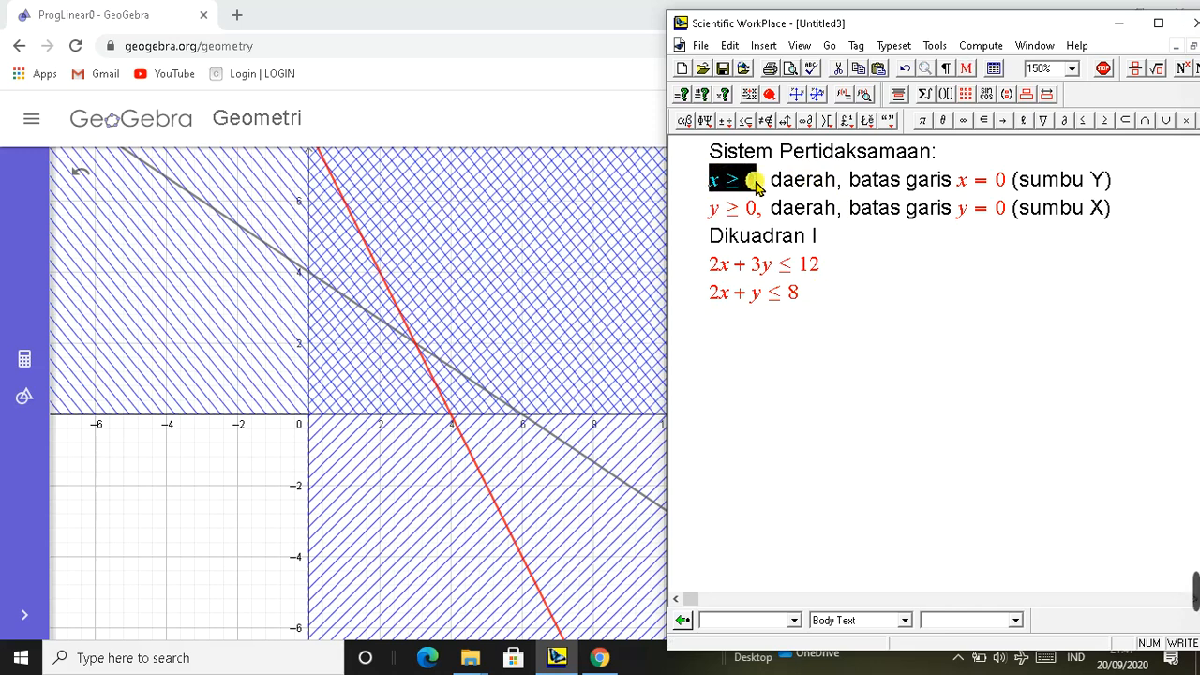
click(742, 327)
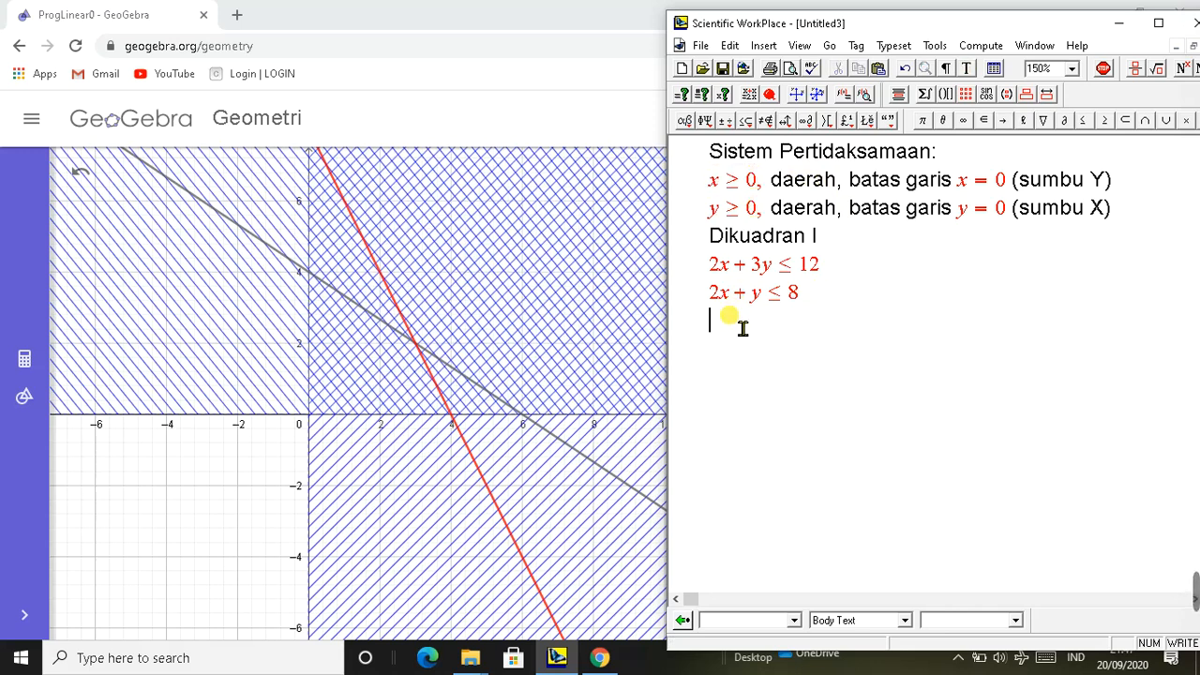
key(ctrl+v)
Copy y ≥ 0 onto a new line below the copied x ≥ 0 and start another line
drag(710, 207, 761, 210)
key(ctrl+c)
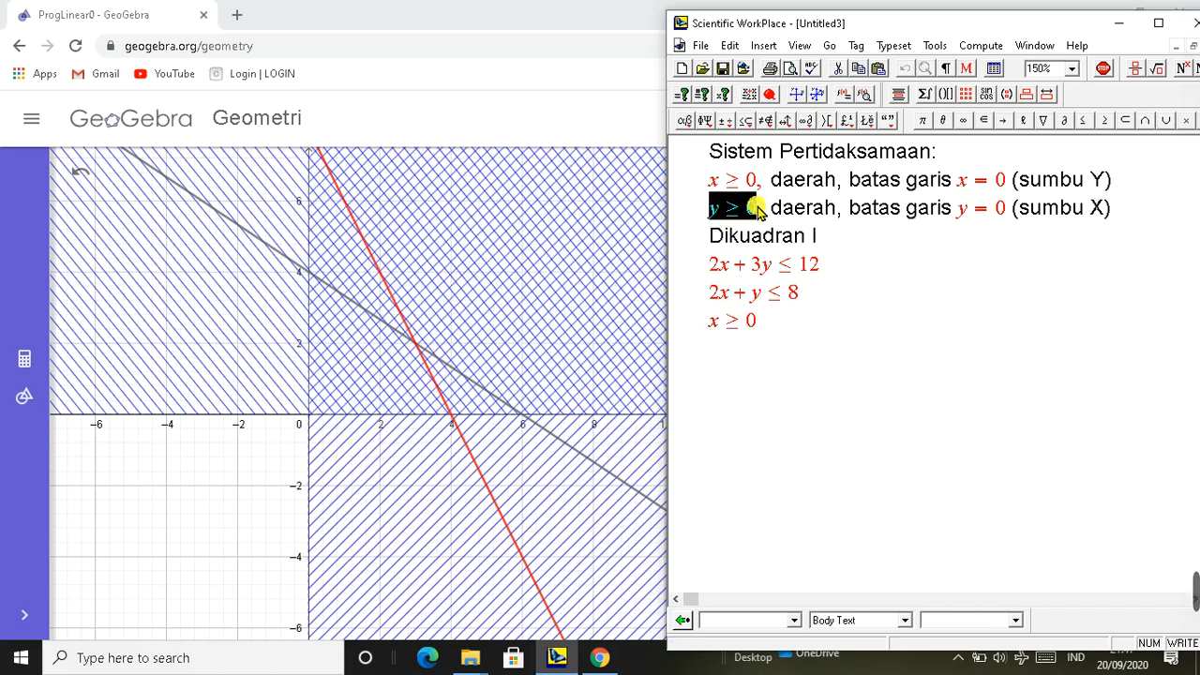
click(745, 362)
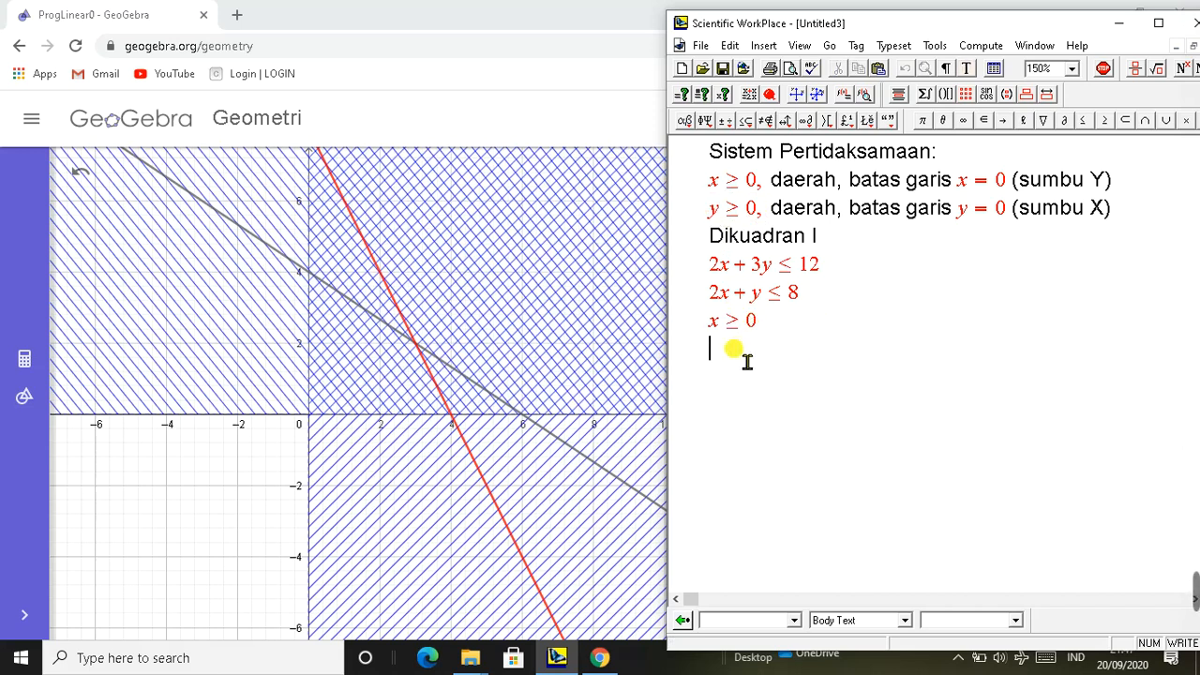
key(ctrl+v)
key(Return)
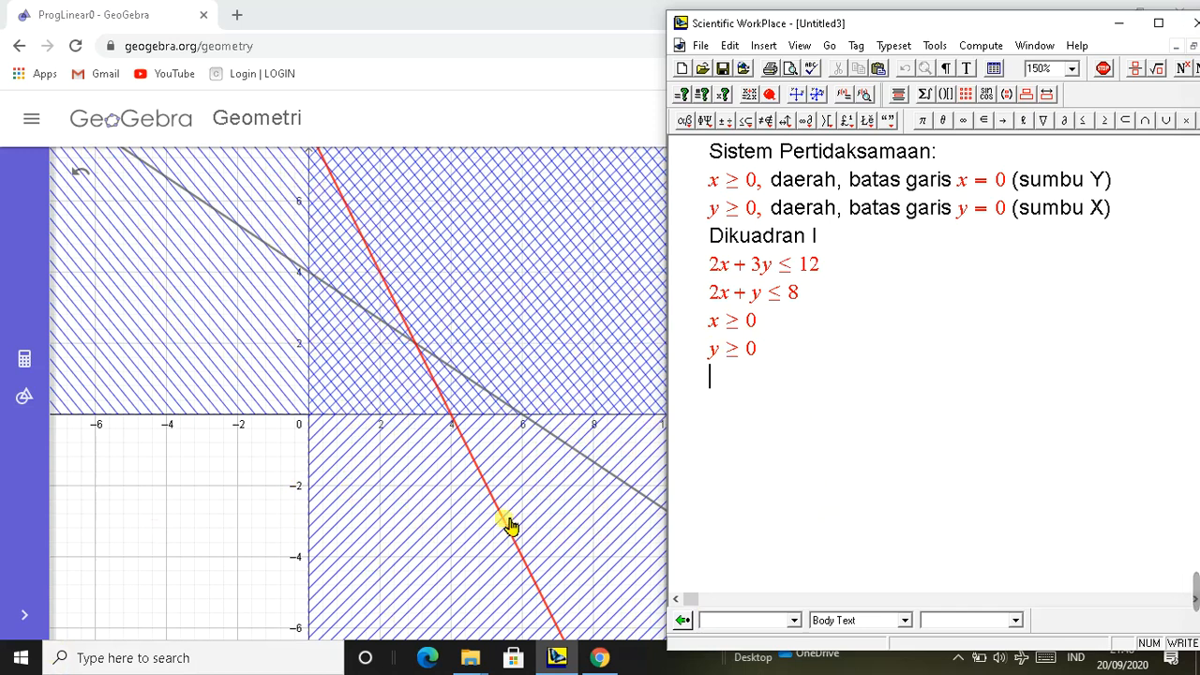
Copy the four inequalities and add the heading "Batas:" below them, leaving a blank line between
drag(709, 265, 838, 354)
key(ctrl+c)
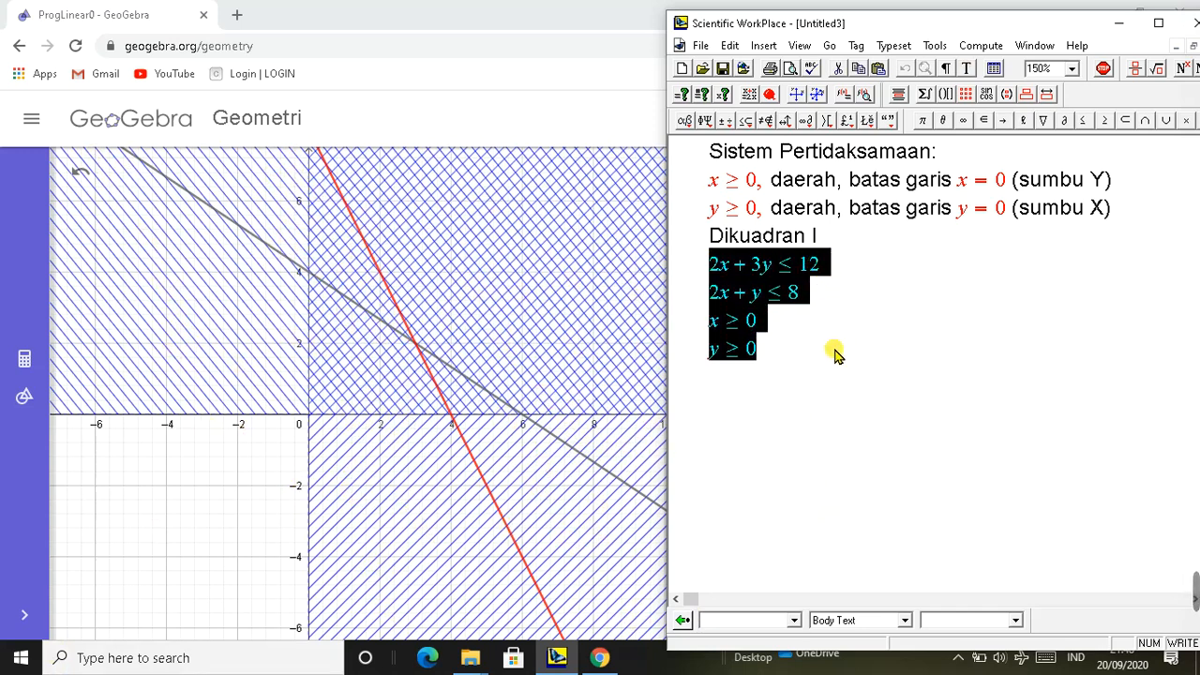
click(867, 273)
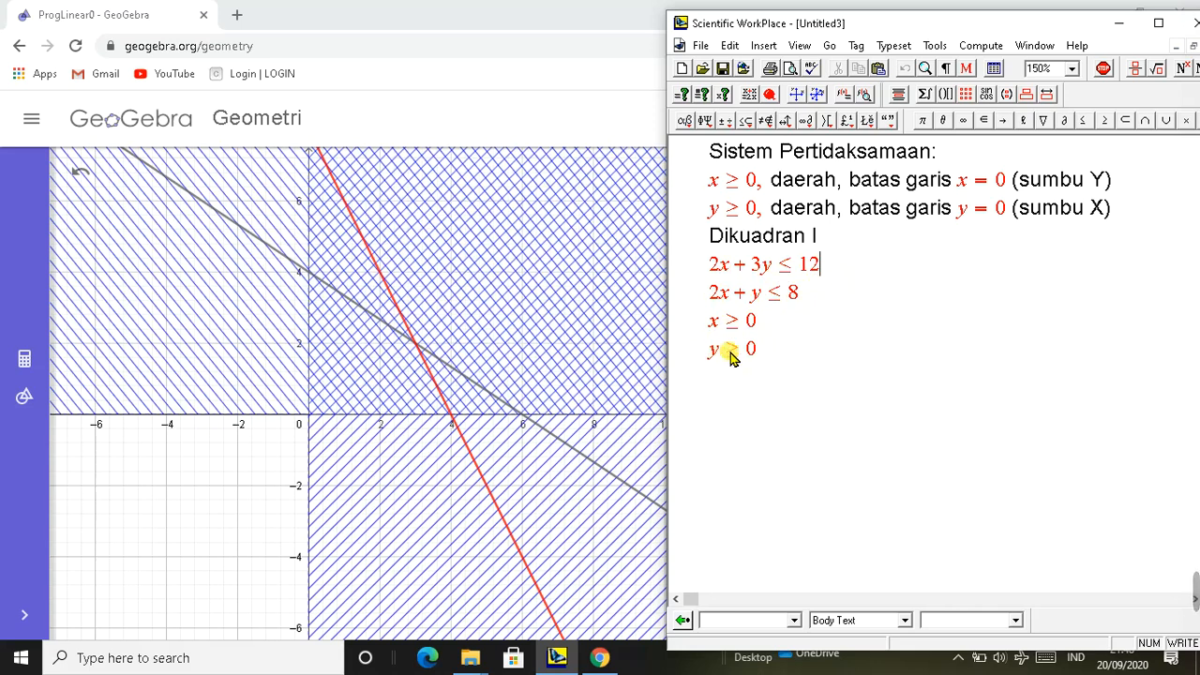
click(791, 407)
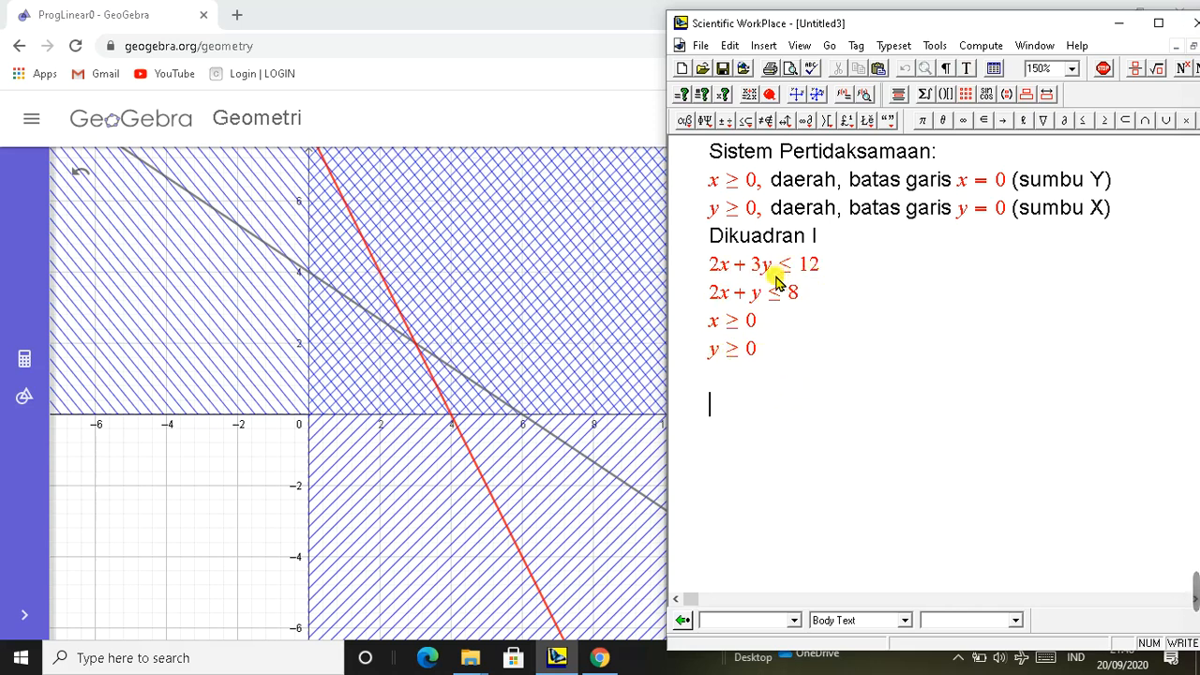
text(Batas:)
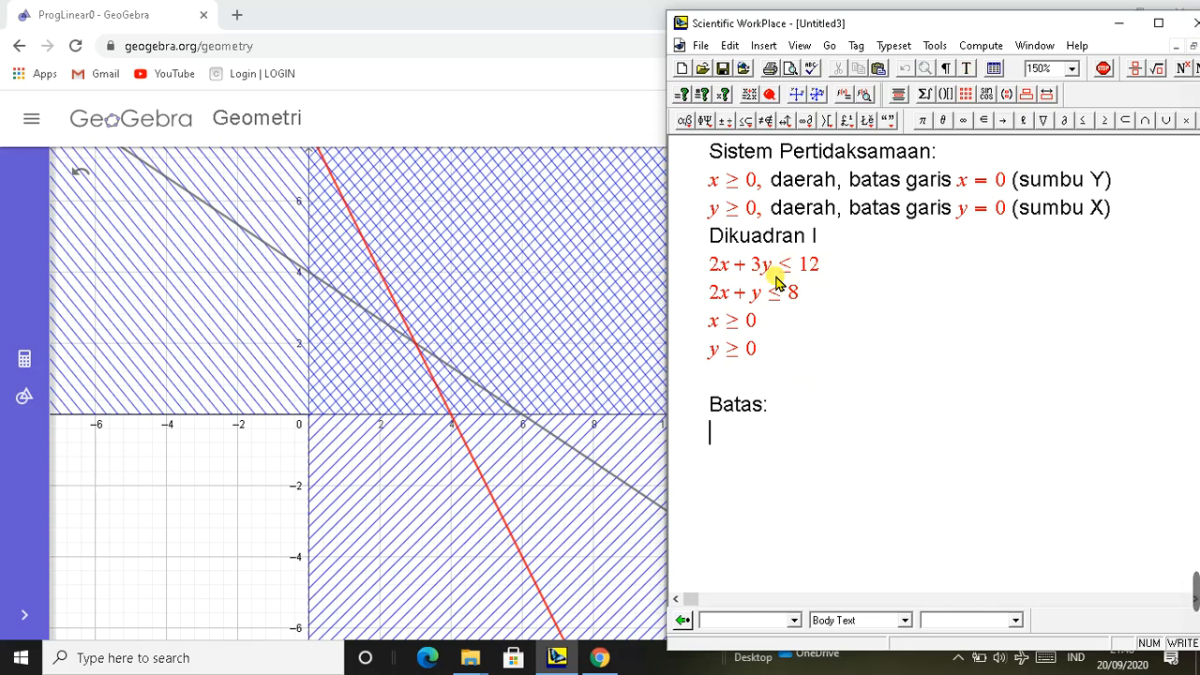
Paste the four inequalities under "Batas:" and turn them into 2x + 3y = 12, 2x + y = 8, x = 0 and y = 0
drag(719, 265, 823, 345)
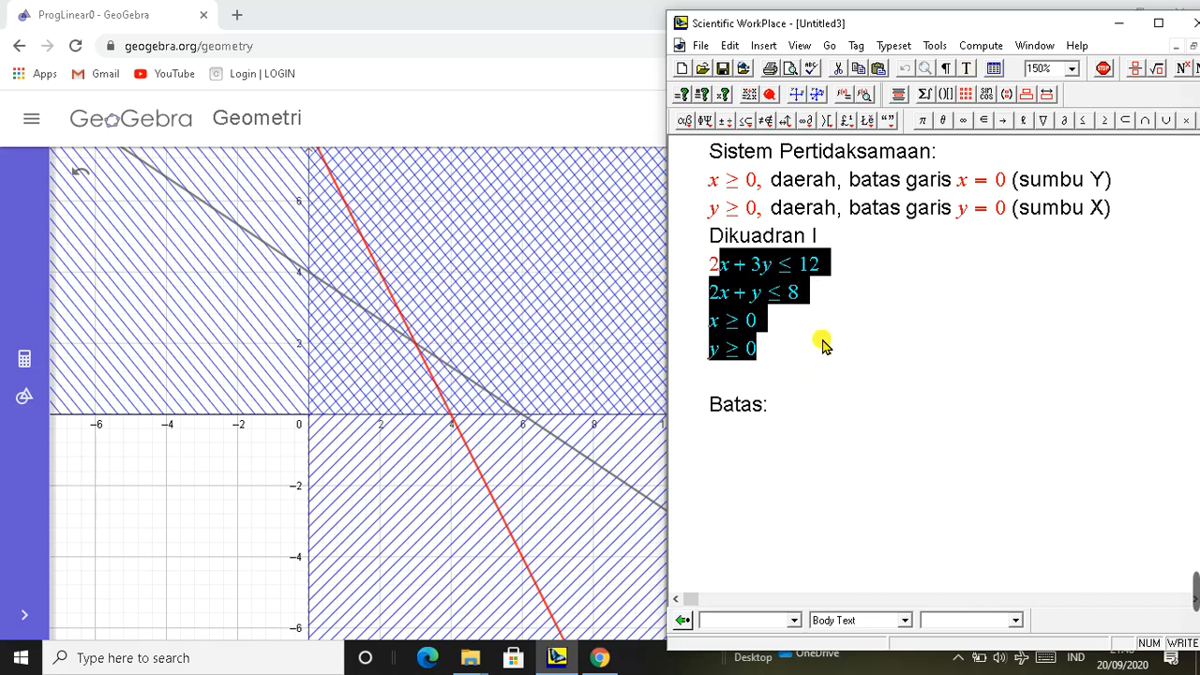
drag(709, 263, 771, 349)
click(718, 441)
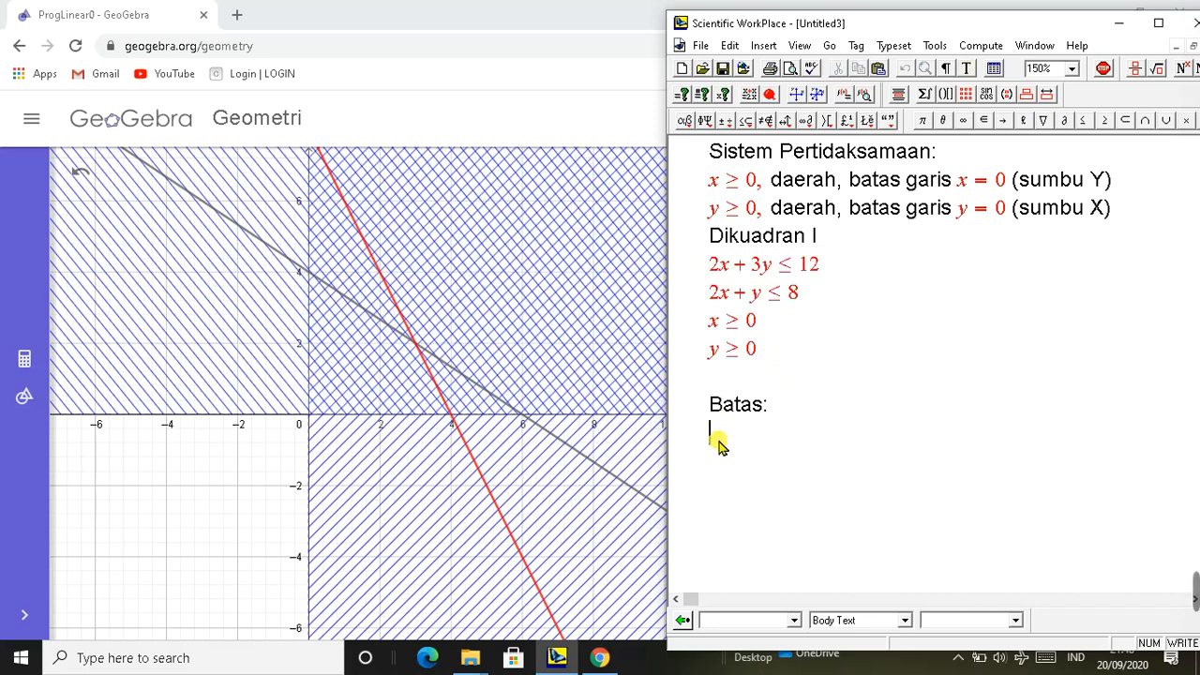
key(ctrl+v)
drag(797, 434, 726, 522)
text(=)
text(=)
text(=)
text(=)
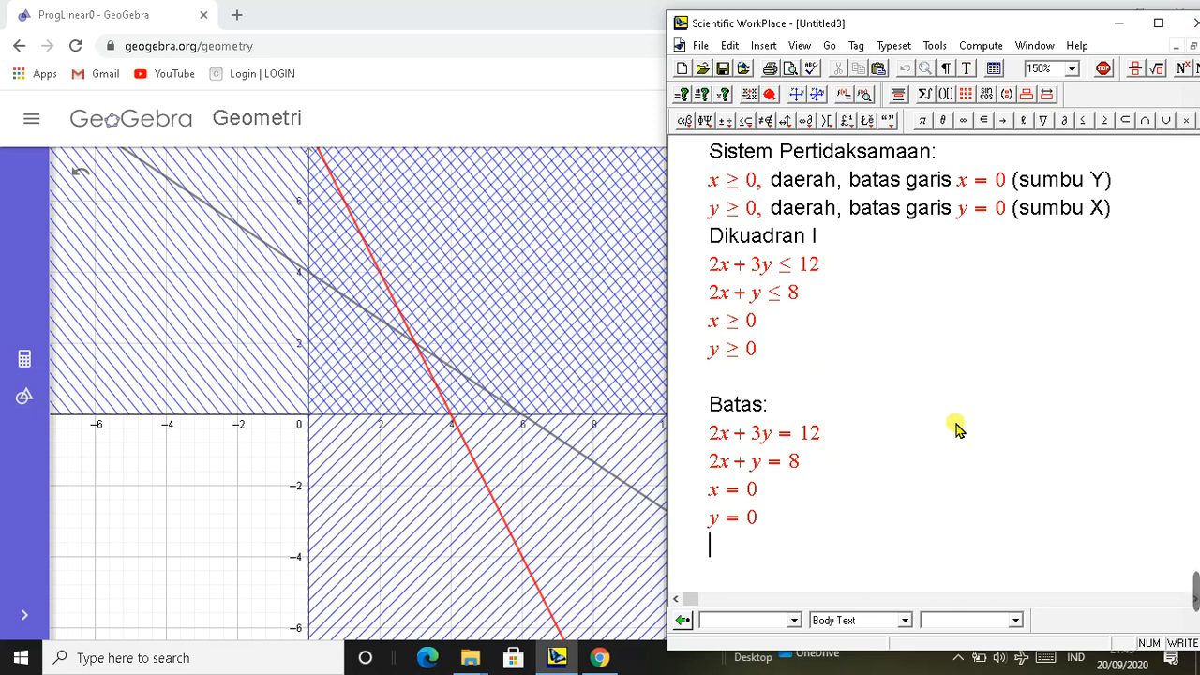
In GeoGebra, draw a polygon with vertices at (0, 4), near the intersection of the two lines, (4, 0) and the origin, and collapse the sidebar
click(21, 386)
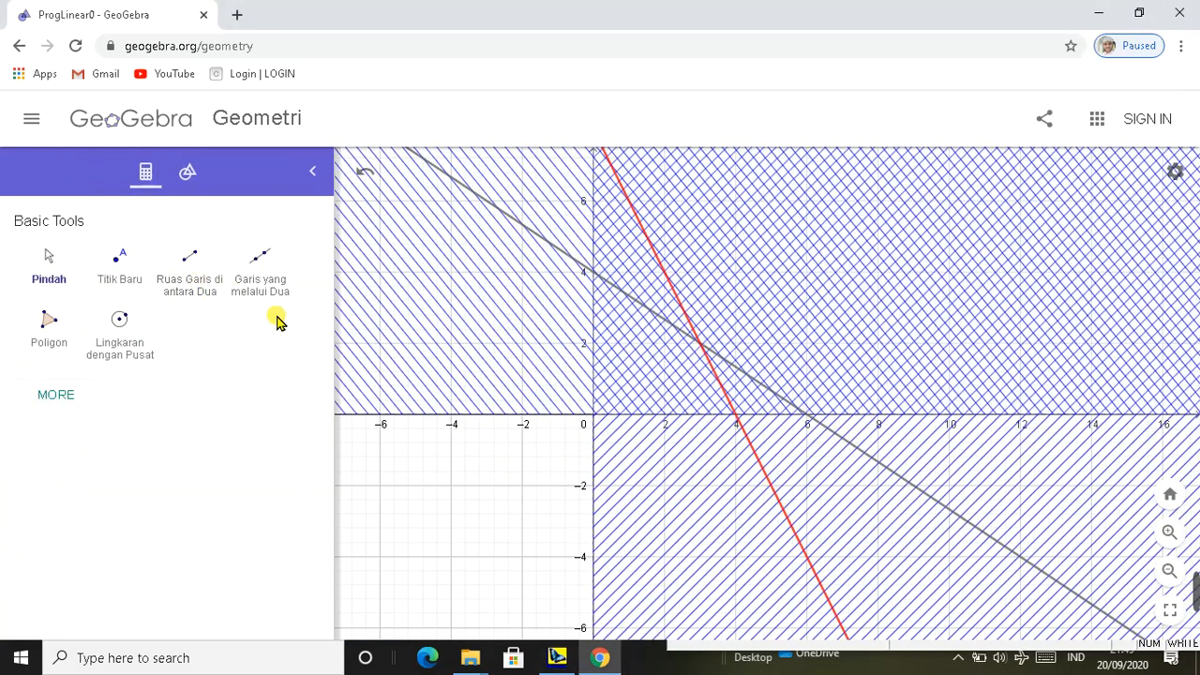
click(48, 330)
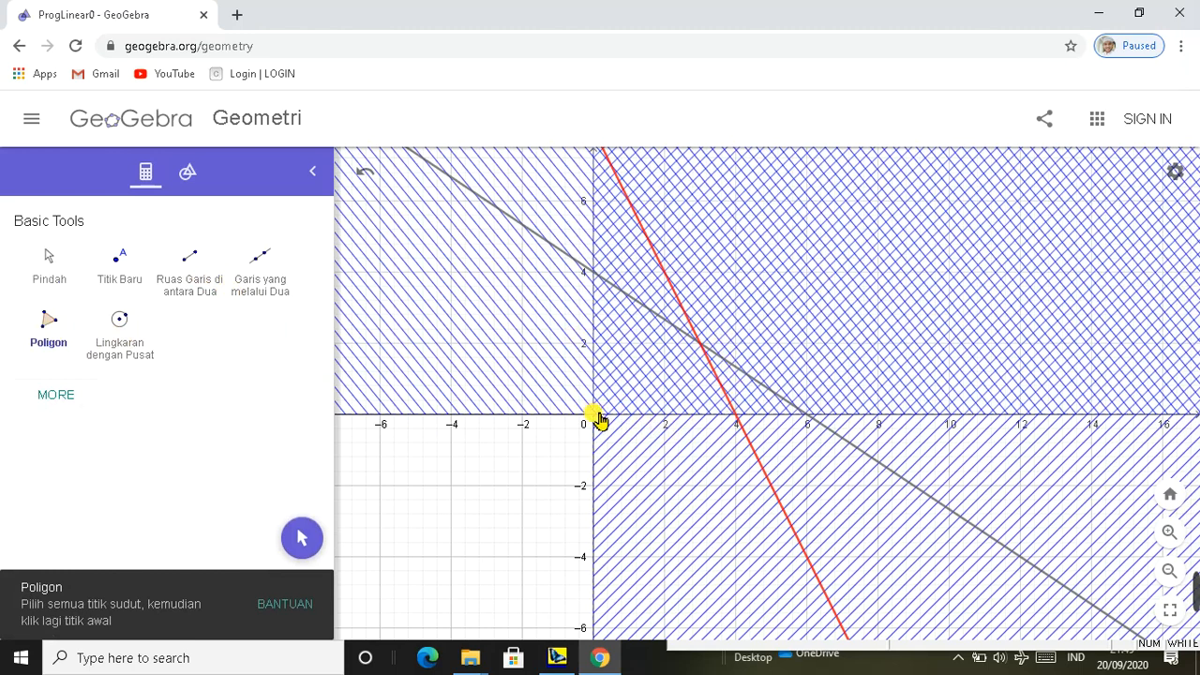
click(592, 272)
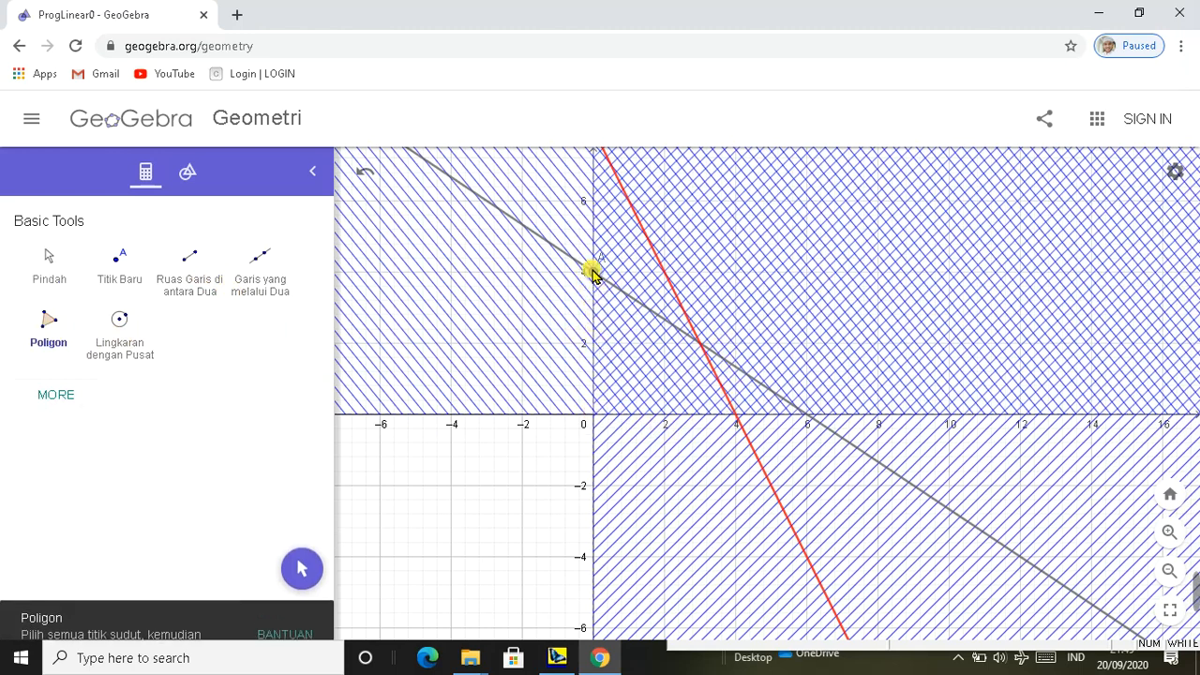
click(700, 340)
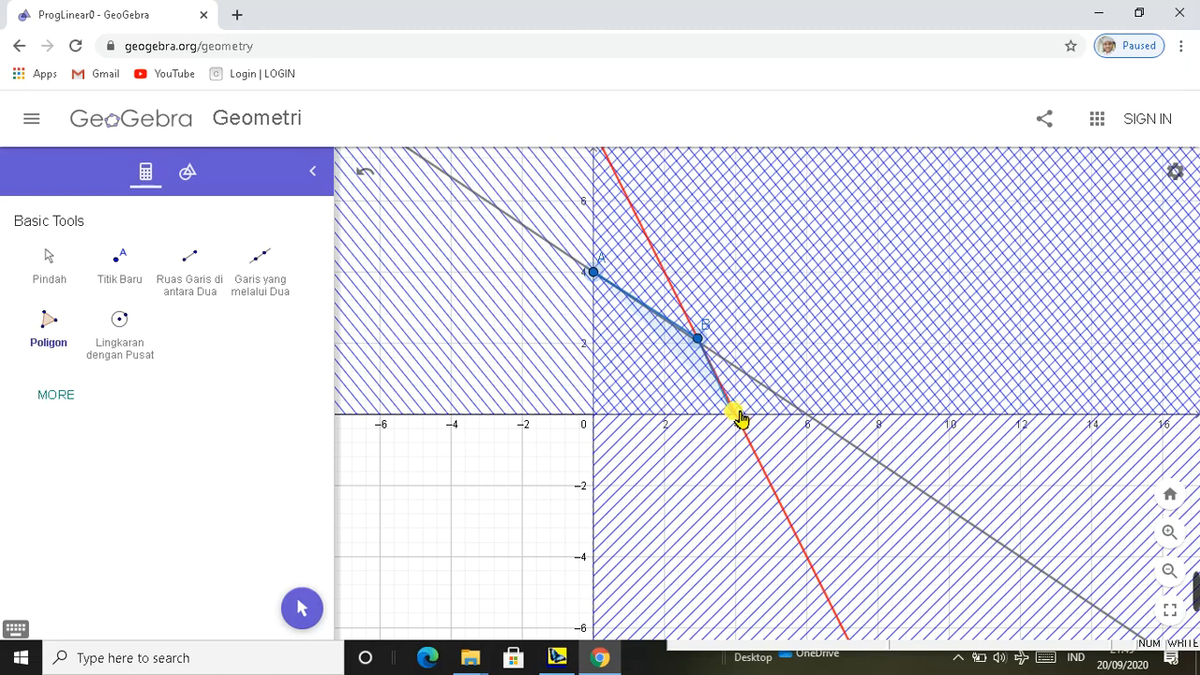
click(736, 413)
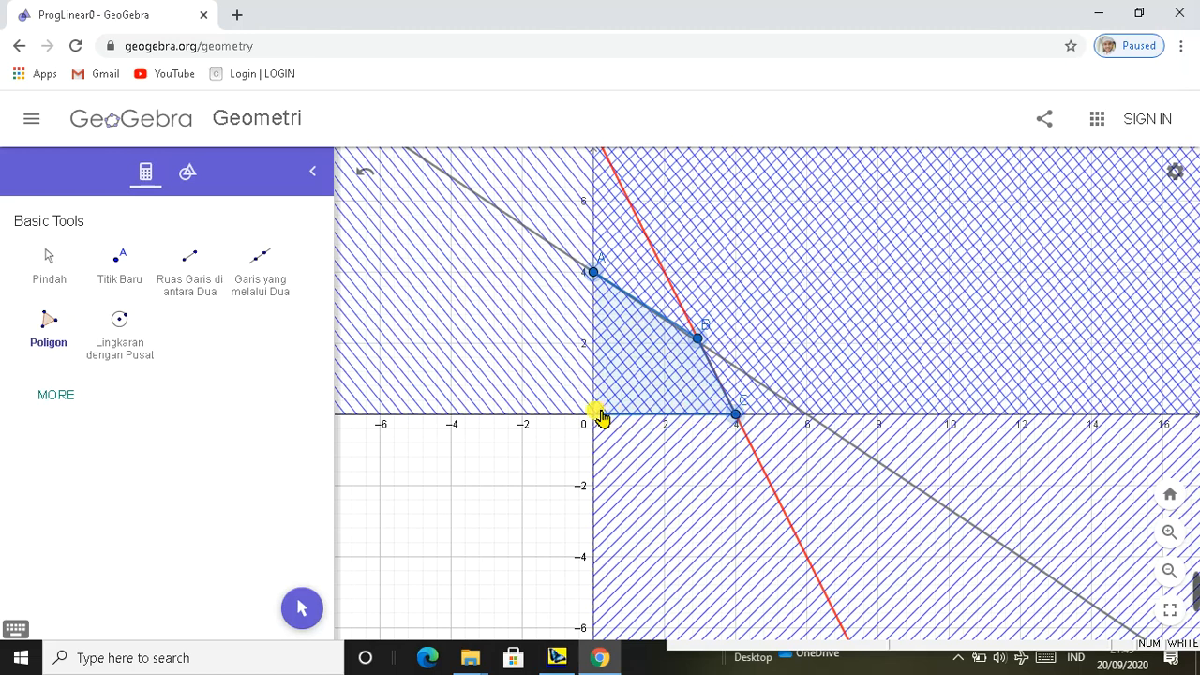
click(597, 272)
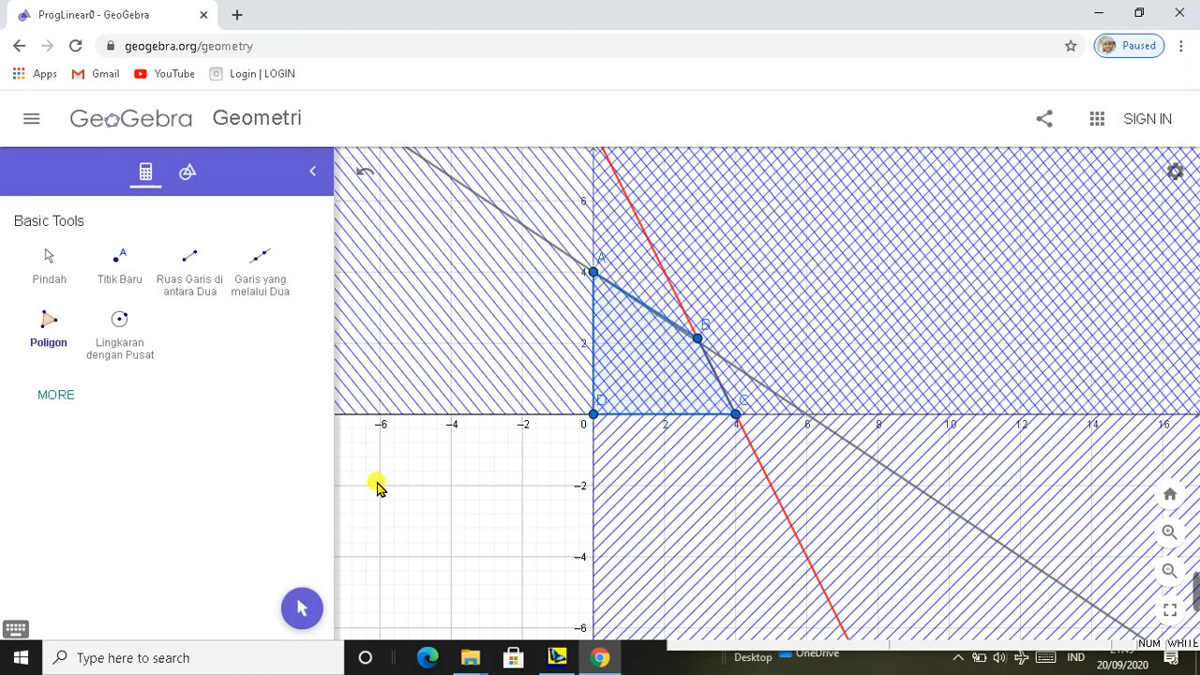
click(310, 171)
Switch to Scientific WorkPlace, highlight the inequalities and the first two boundary equations in turn, and add the line "SPLDV" below y = 0
click(557, 656)
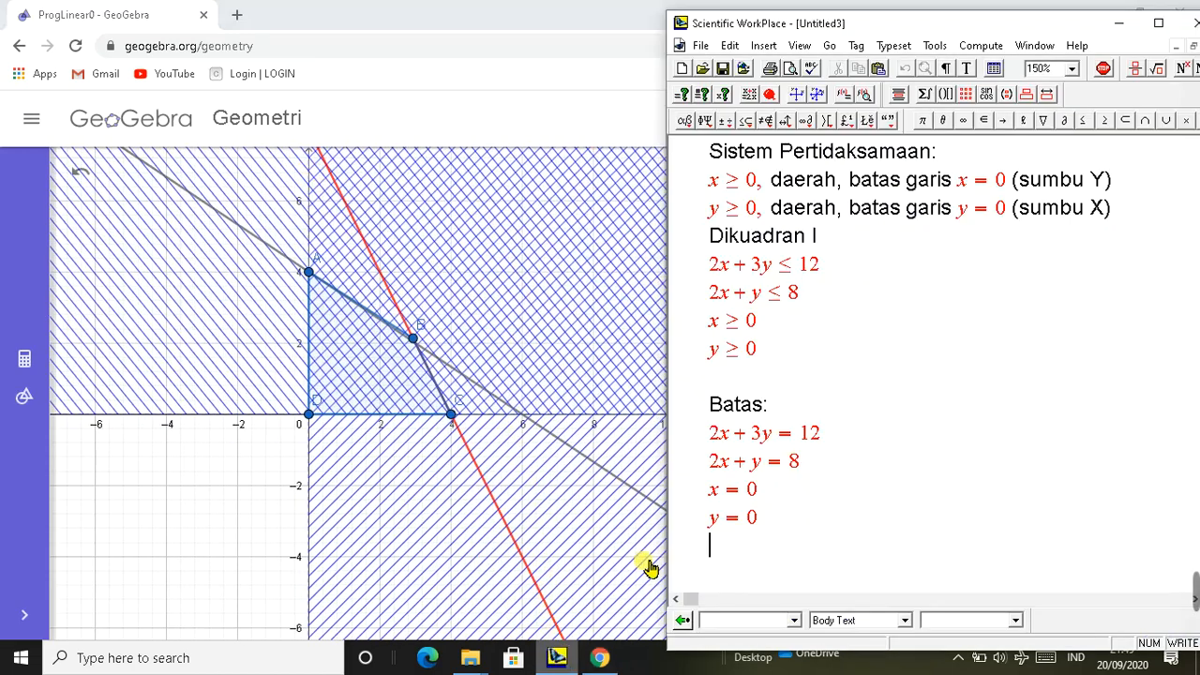
drag(710, 267, 833, 343)
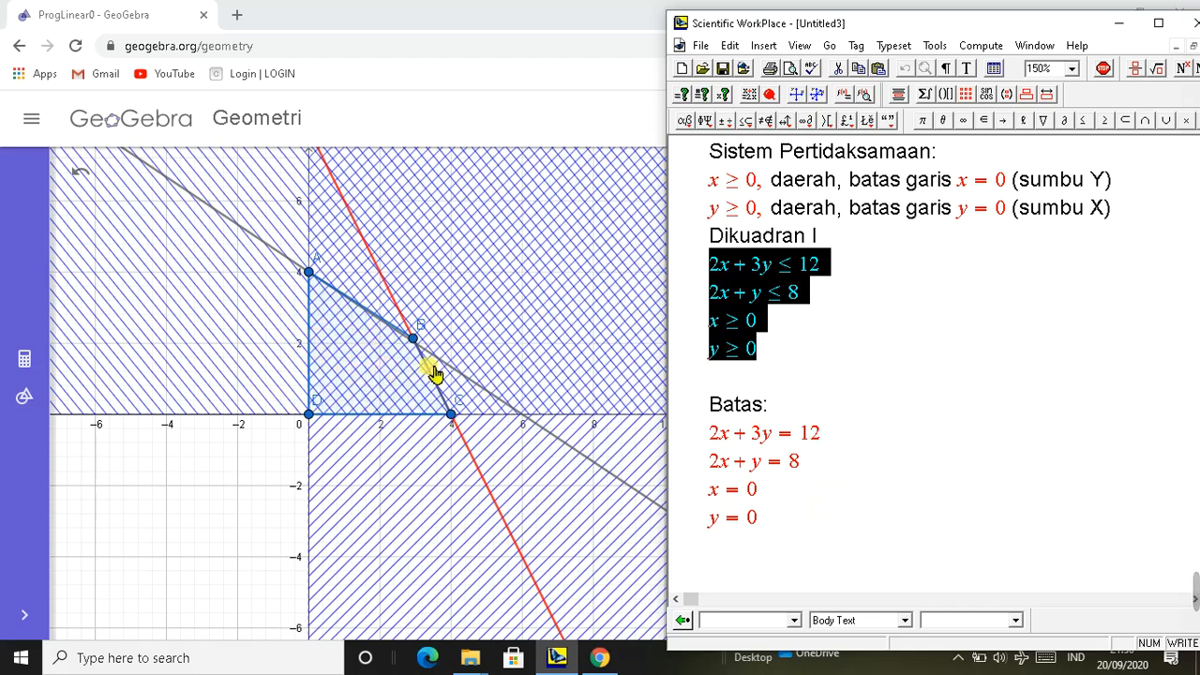
click(771, 380)
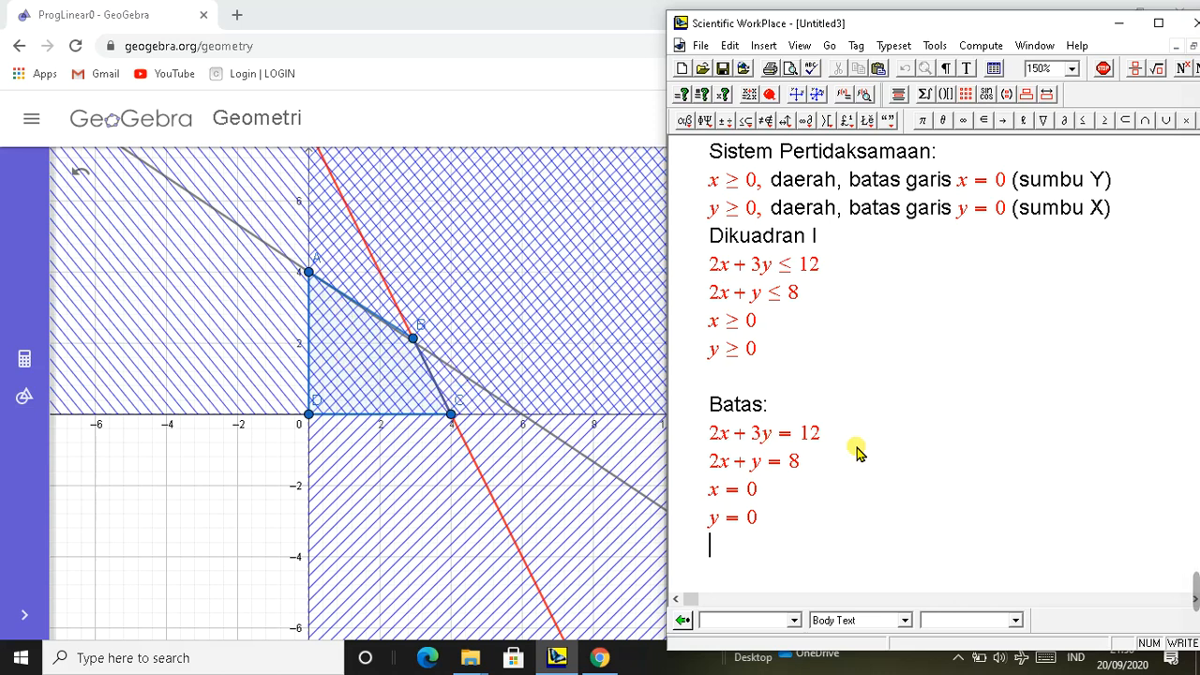
drag(711, 431, 827, 462)
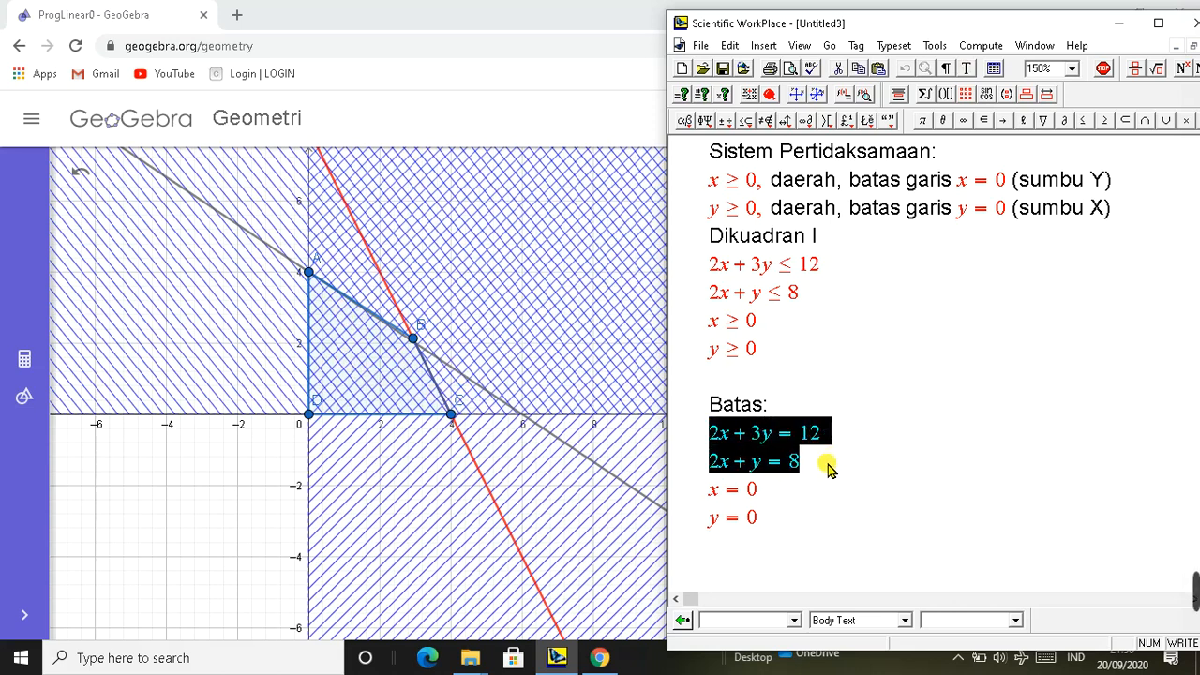
click(750, 561)
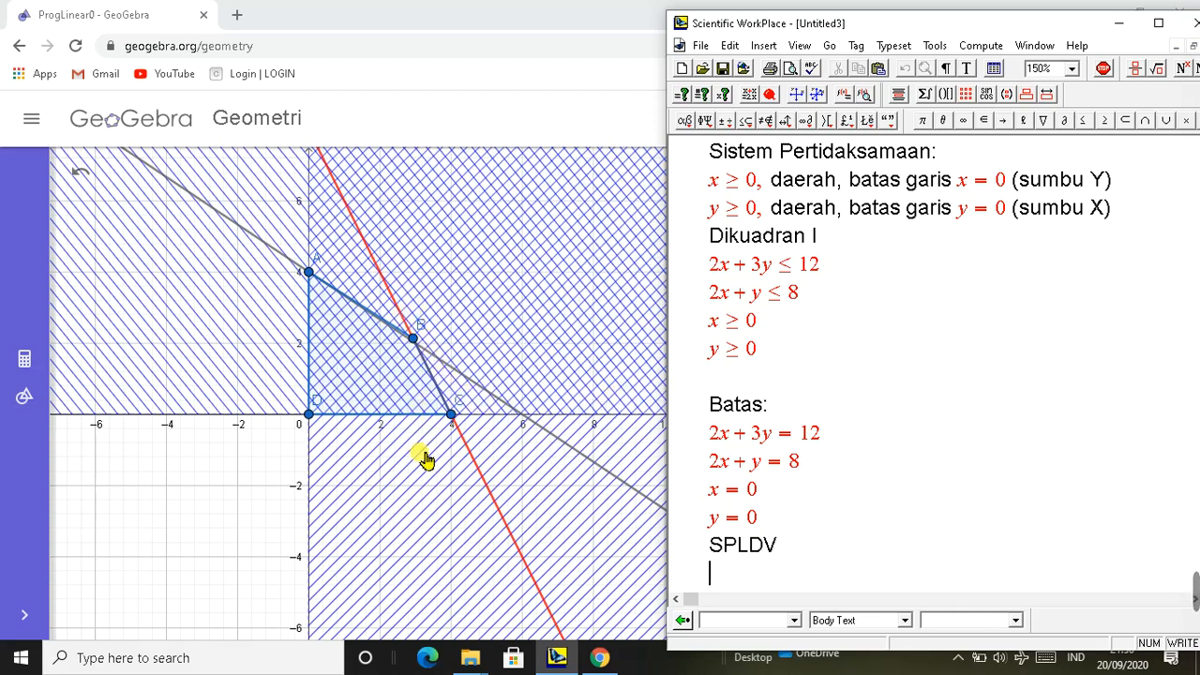
Back in GeoGebra, move polygon vertex B exactly onto the intersection of the two boundary lines
click(419, 345)
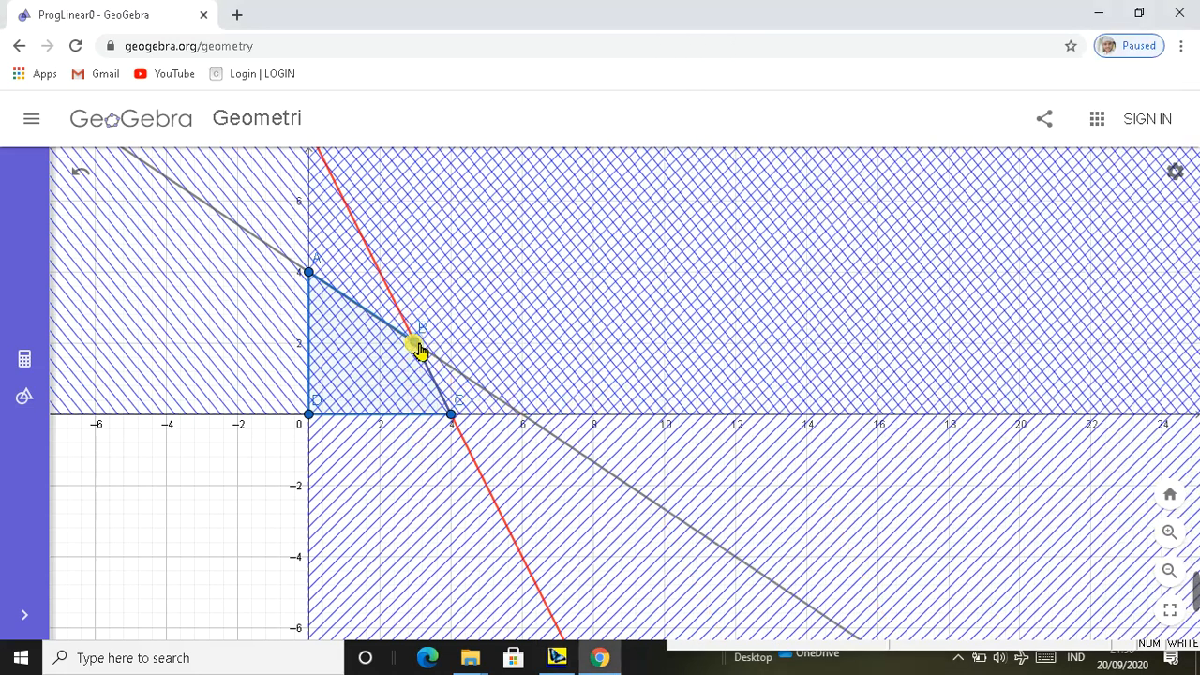
click(419, 347)
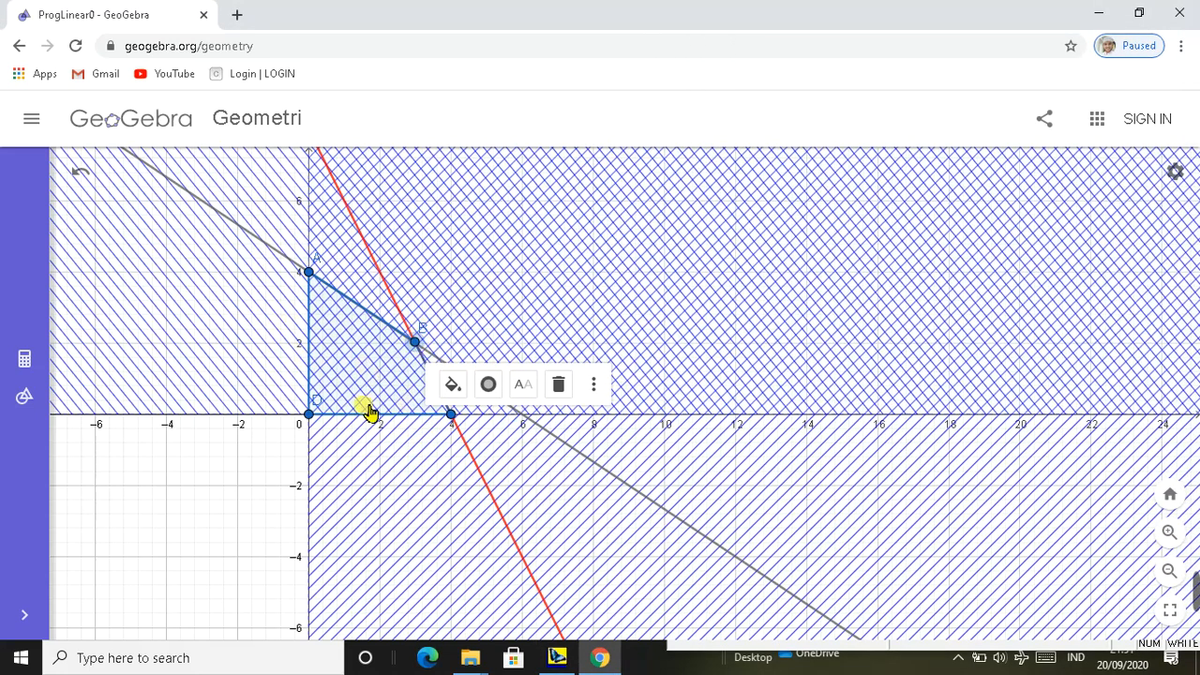
scroll(403, 424, down, 3)
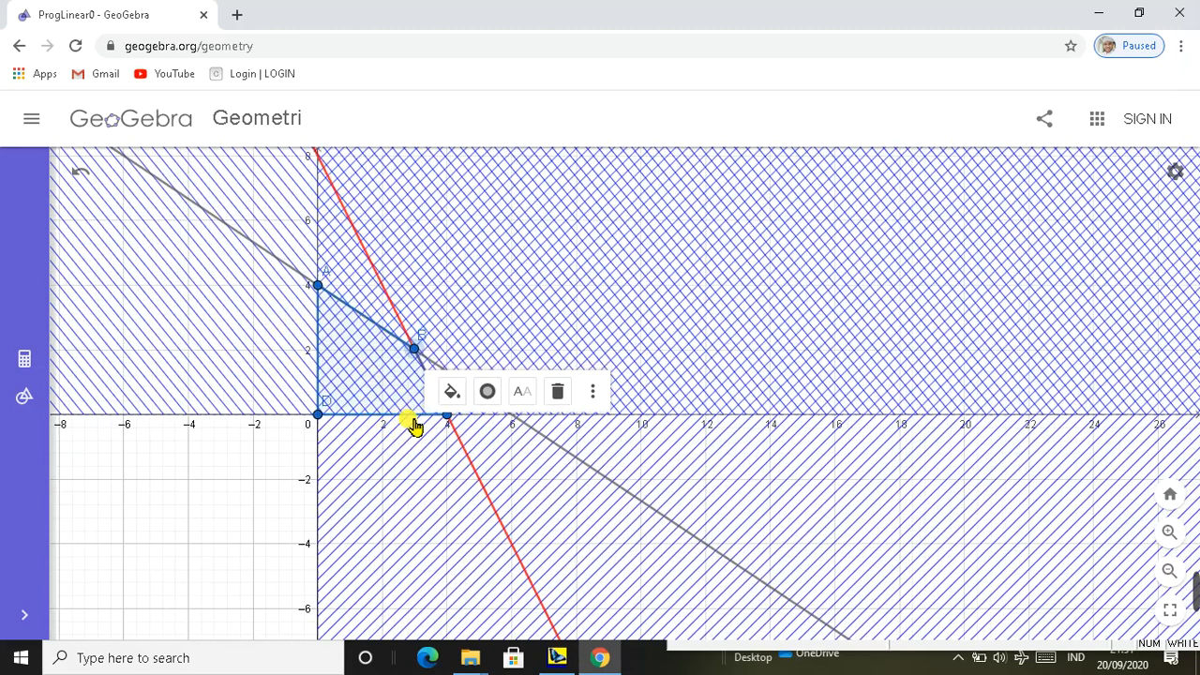
scroll(415, 427, down, 2)
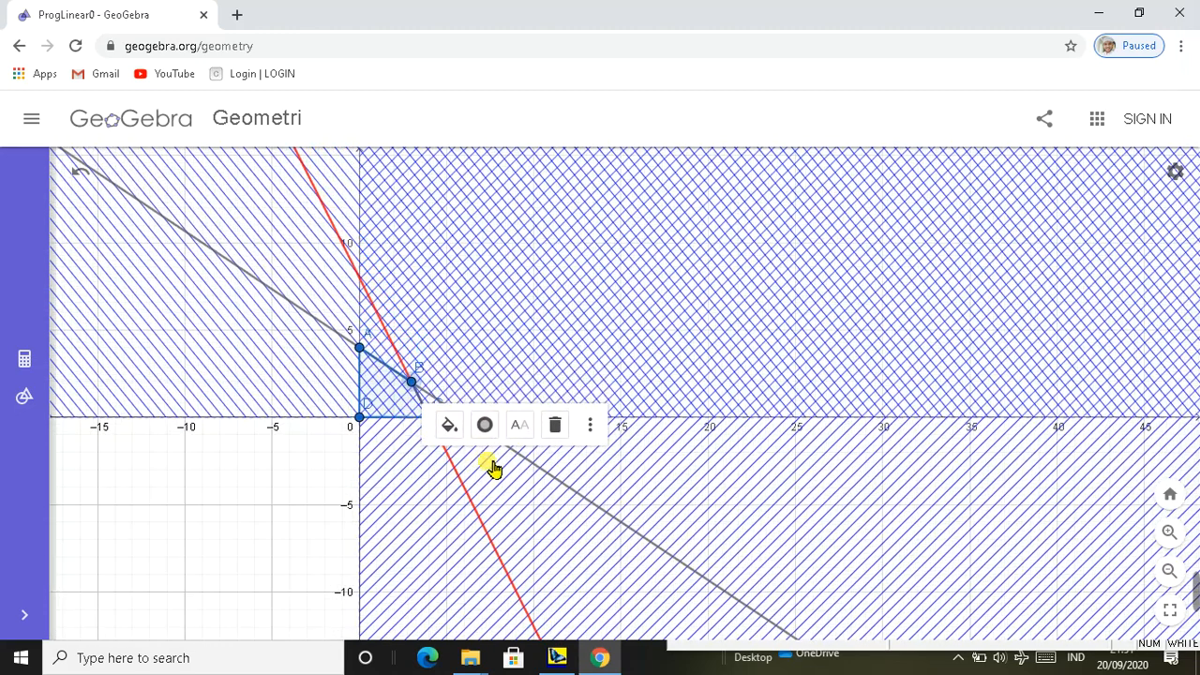
scroll(593, 383, up, 3)
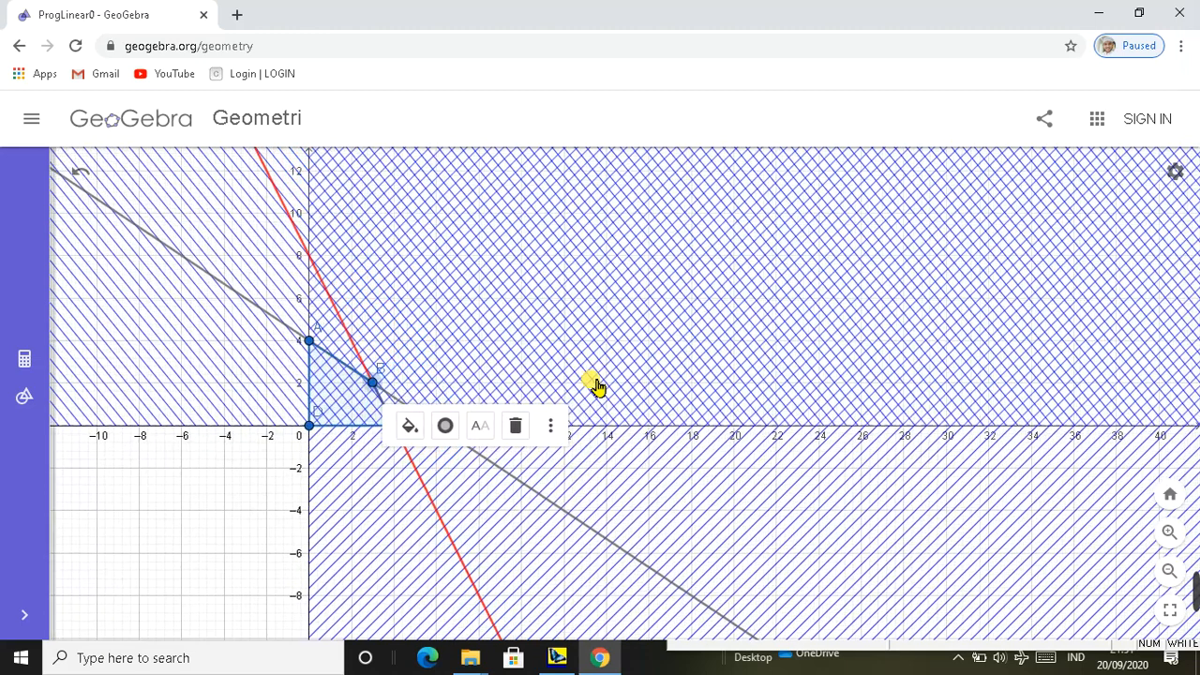
click(667, 386)
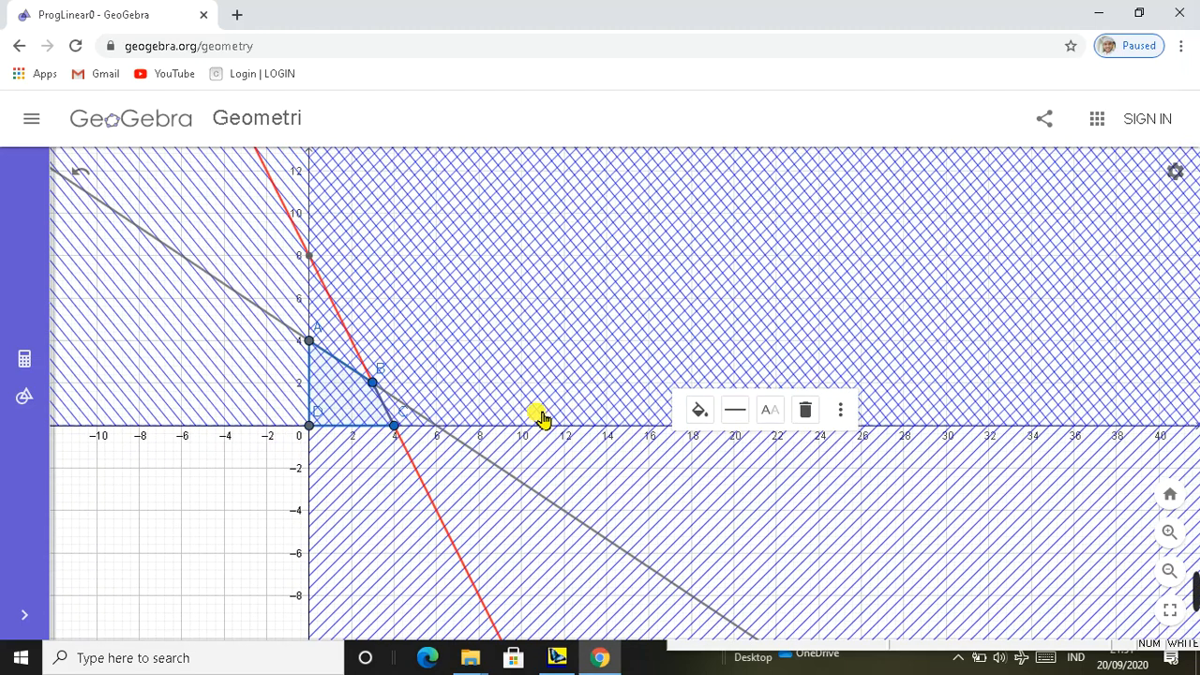
Switch to Scientific WorkPlace and highlight the boundary equations 2x + 3y = 12 and 2x + y = 8 under "Batas:"
click(557, 657)
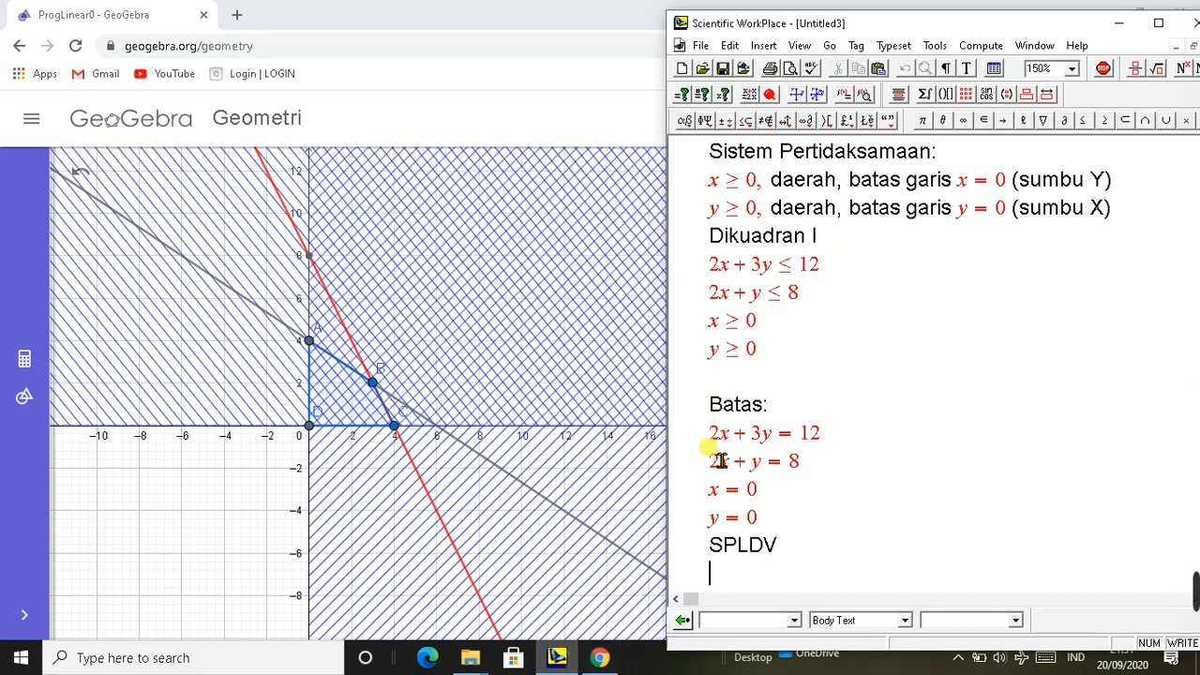
drag(710, 434, 876, 469)
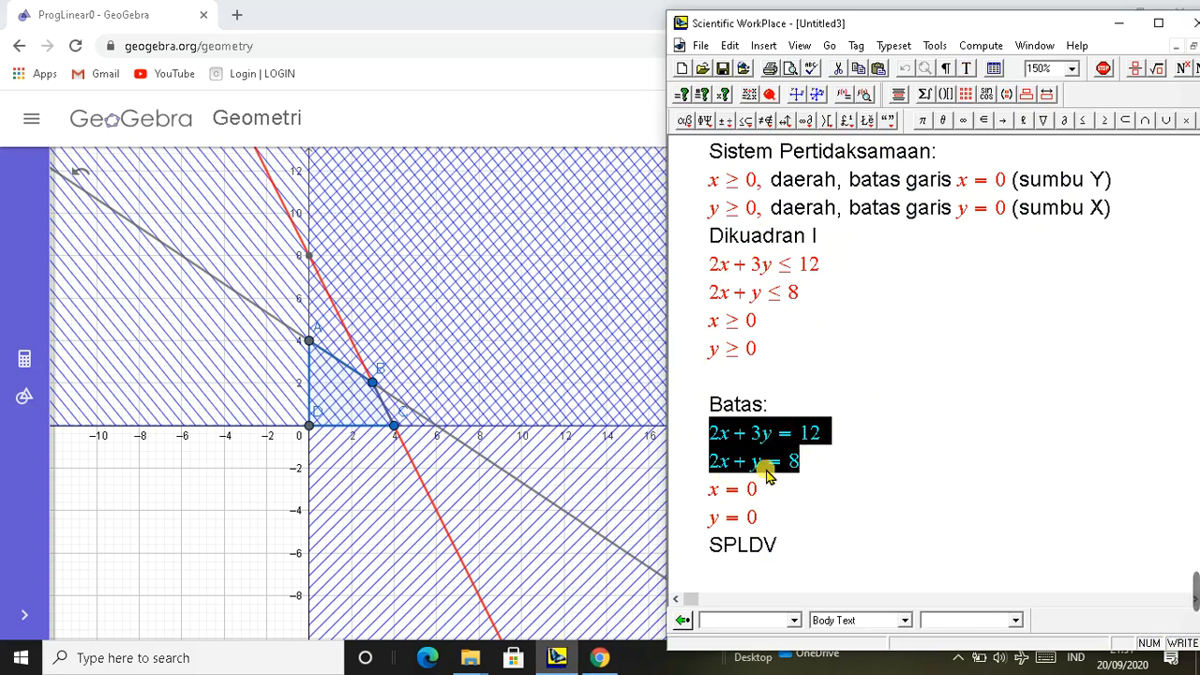
click(794, 576)
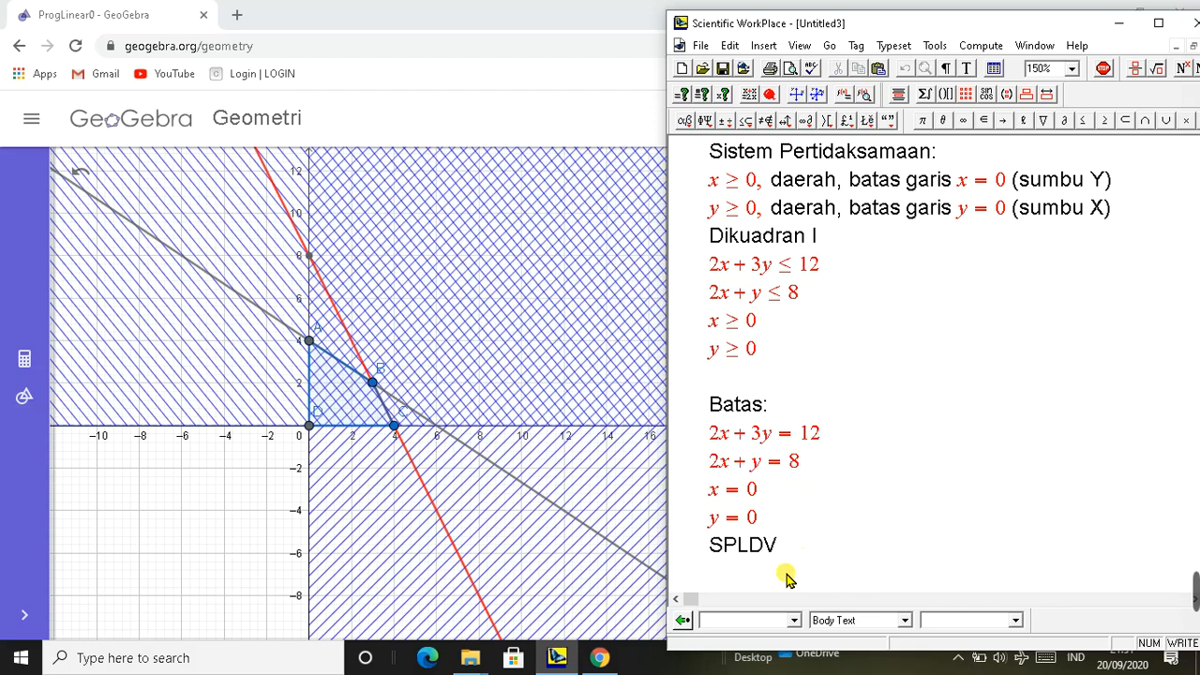
drag(722, 441, 831, 450)
click(808, 536)
Insert a matrix with 2 rows and 1 column, without delimiters, on the line below "SPLDV"
scroll(824, 546, down, 2)
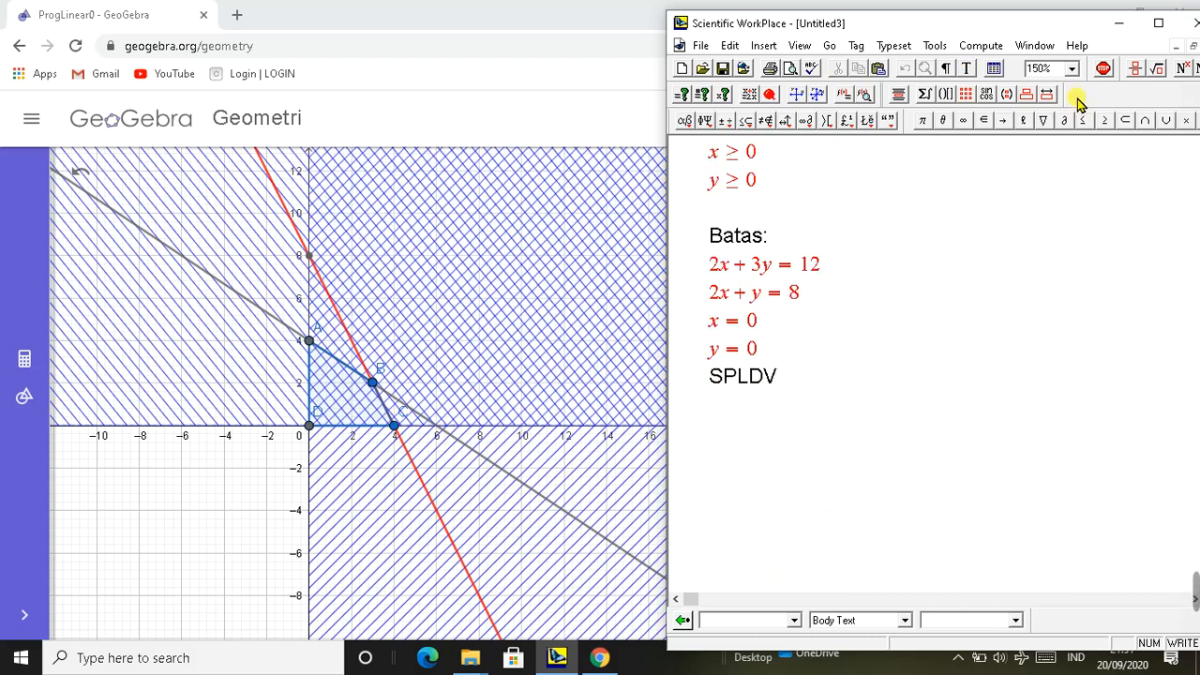
click(966, 103)
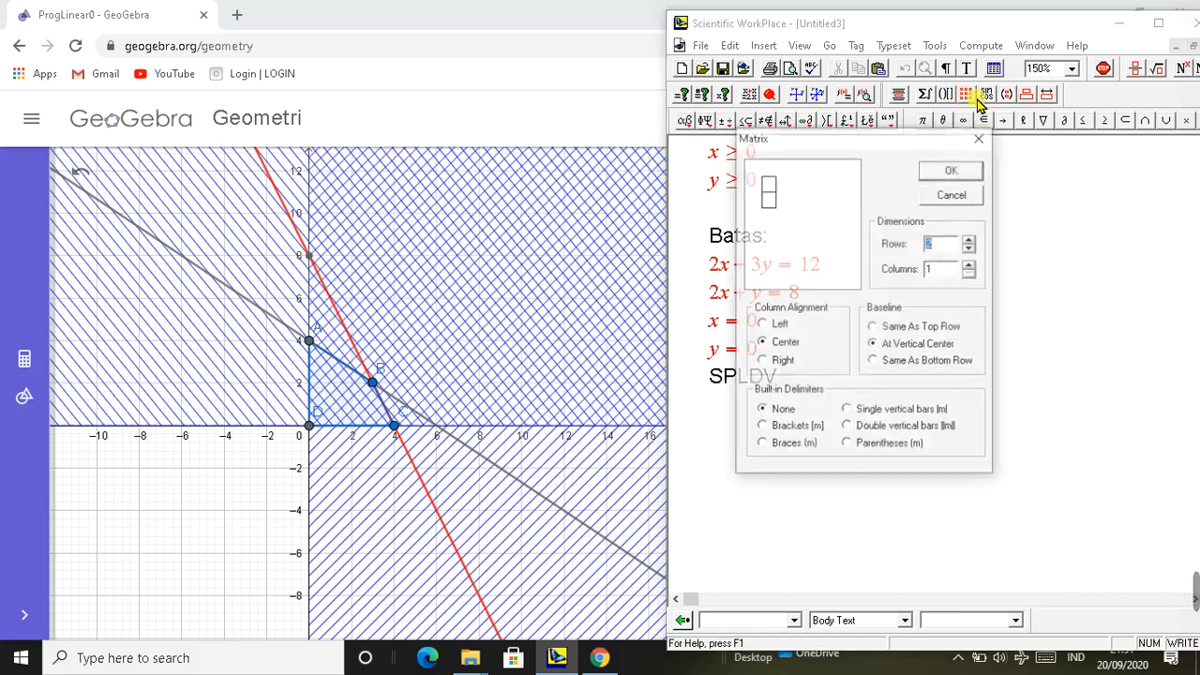
click(956, 170)
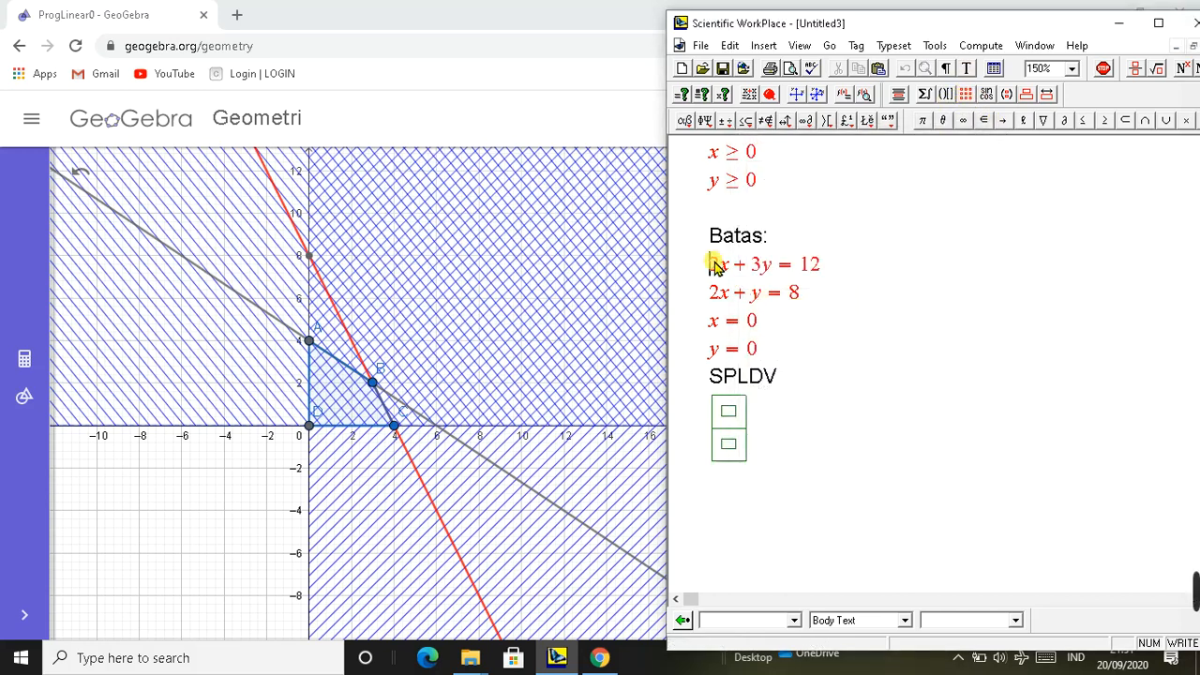
Copy 2x + 3y = 12 and 2x + y = 8 into the matrix's upper and lower cells and solve the system exactly
drag(713, 264, 819, 266)
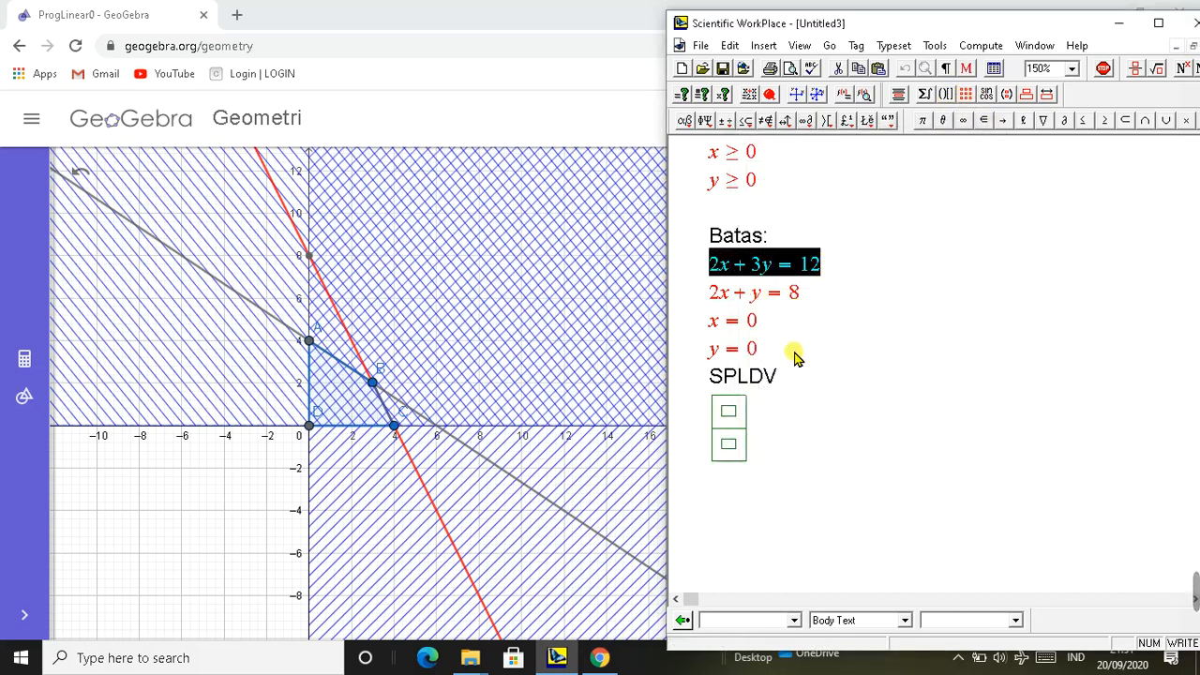
click(729, 412)
text(2x + 3y = 12)
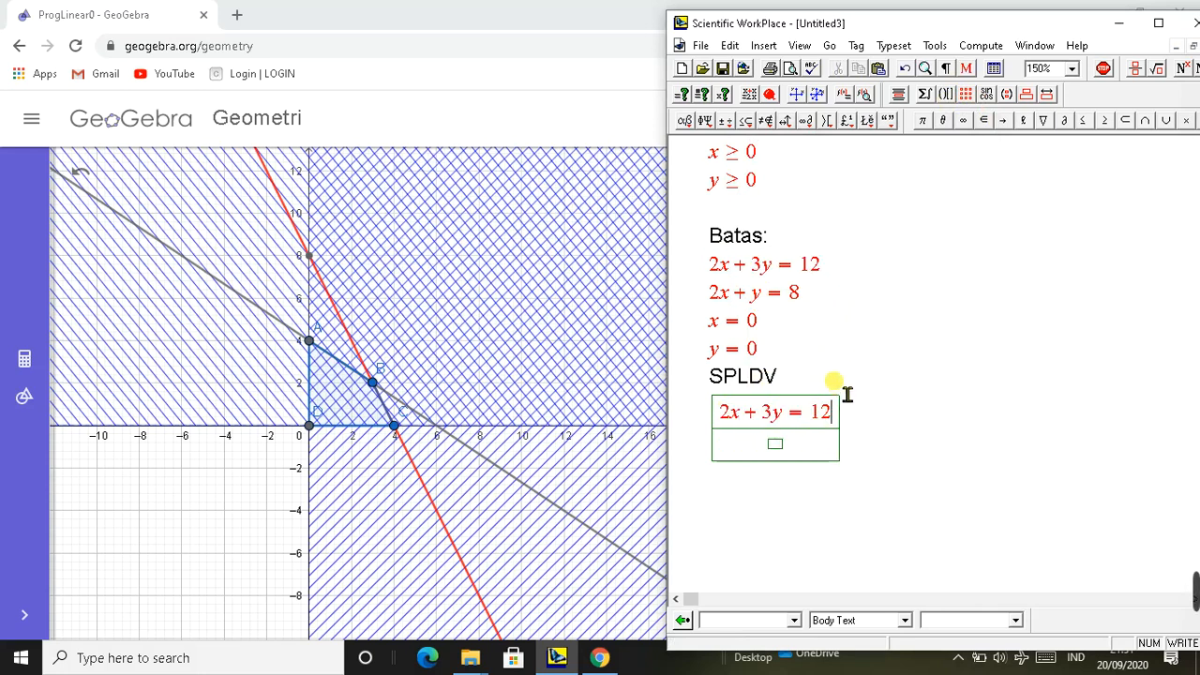
drag(719, 302, 802, 302)
key(ctrl+c)
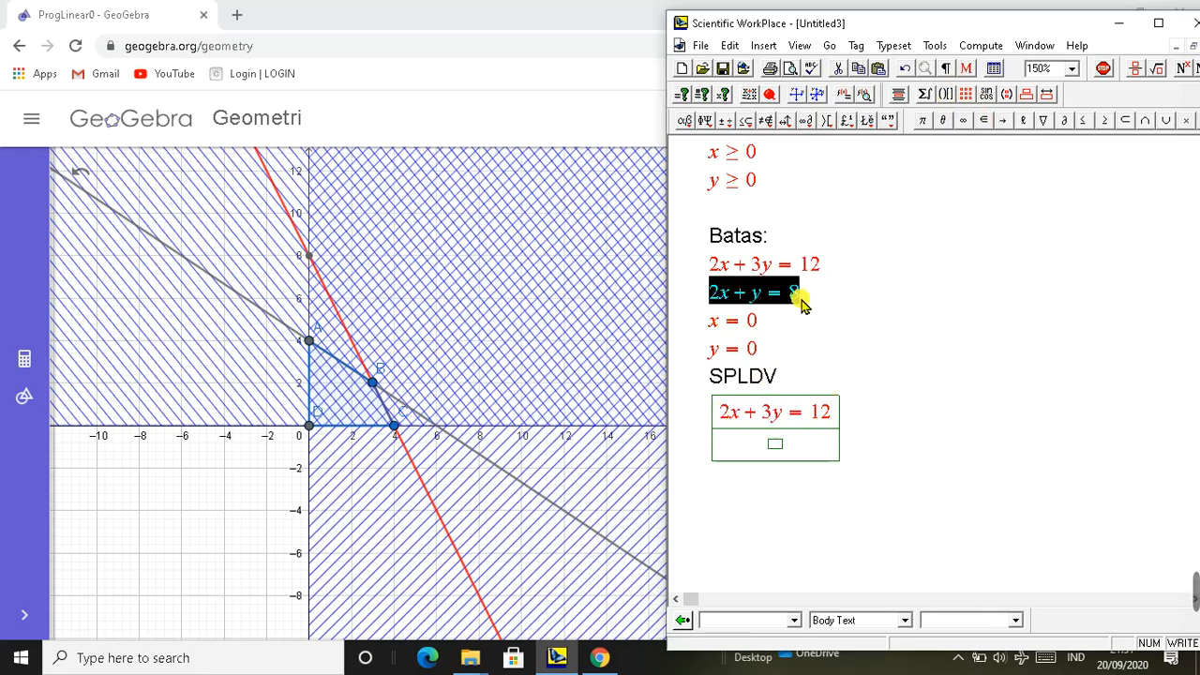
click(776, 444)
key(ctrl+v)
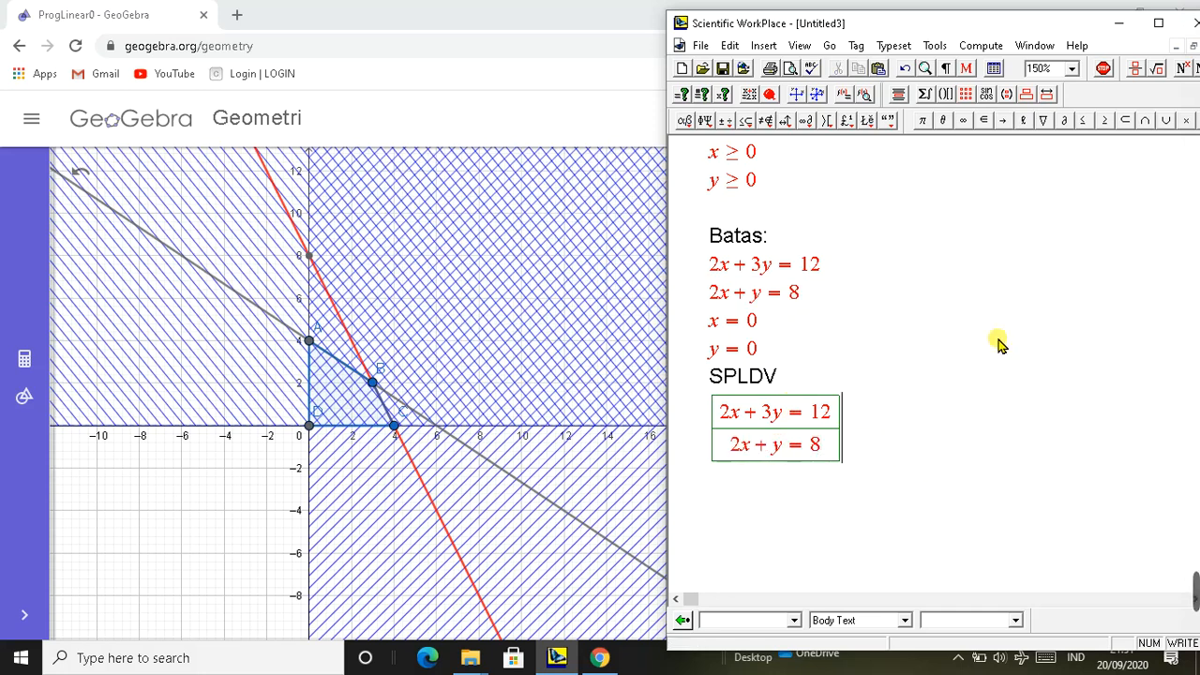
click(723, 94)
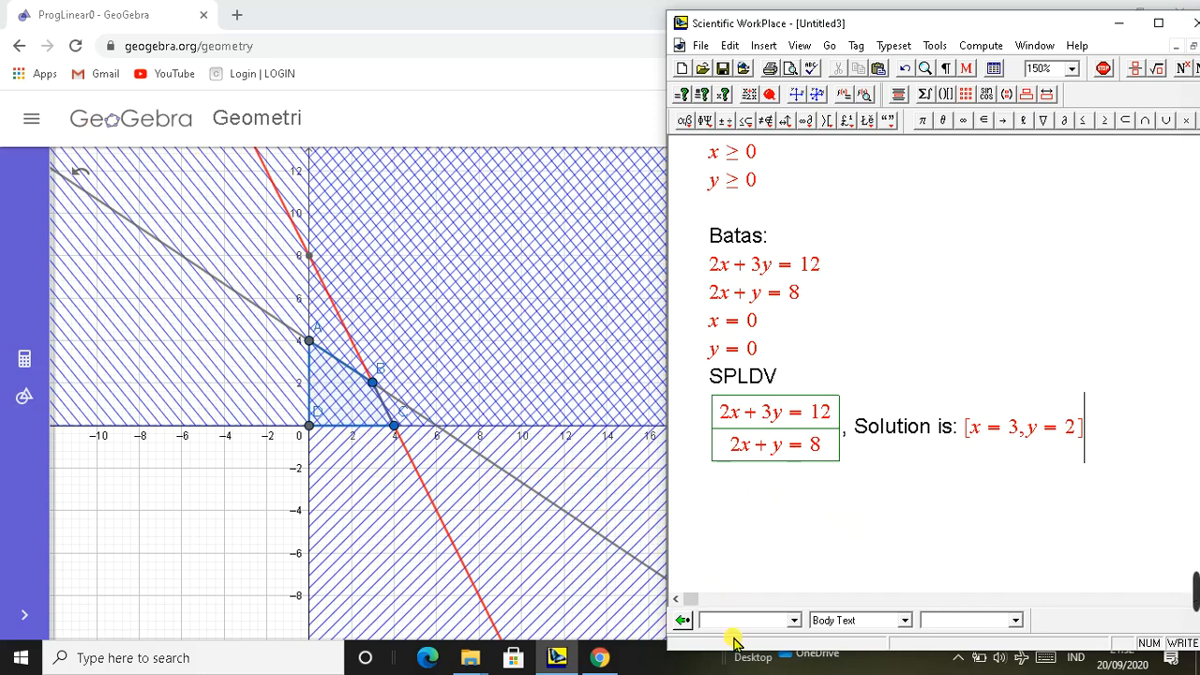
mouse_move(595, 660)
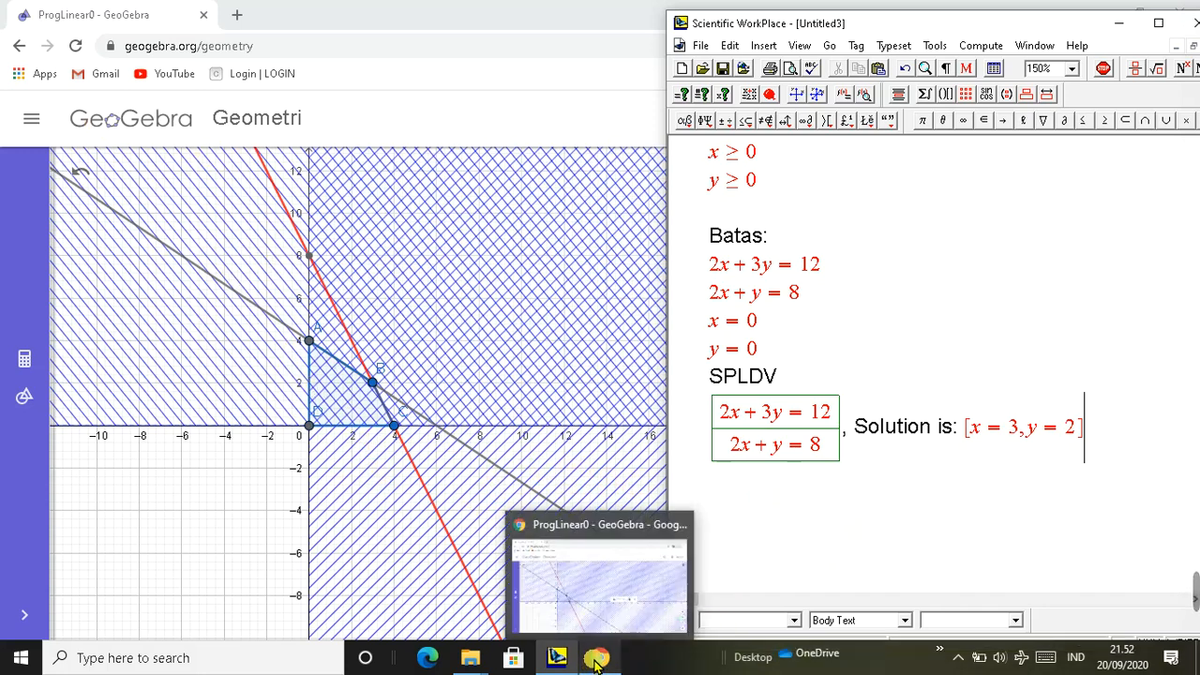